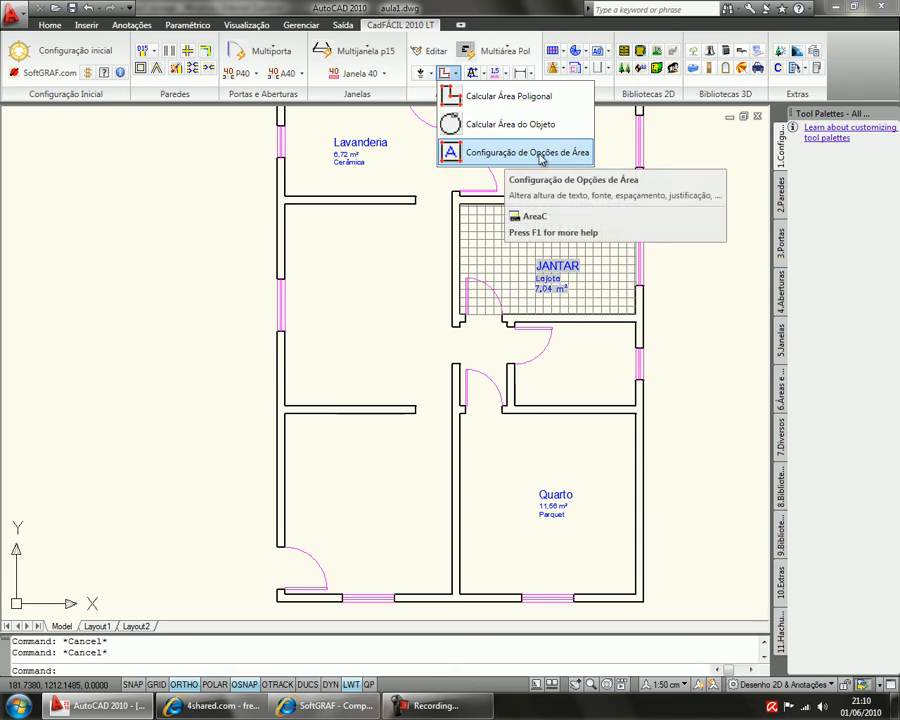
# Step: Open the area options configuration and examine its sample label, fonts, text heights and vertical spacing settings
pyautogui.click(556, 160)
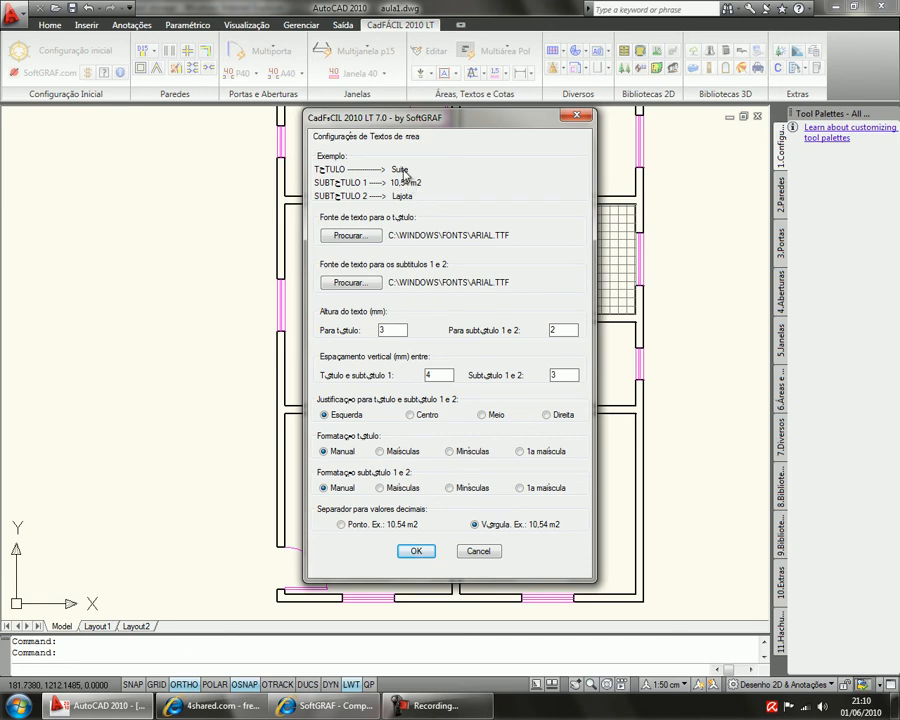
pyautogui.press('ctrl')
pyautogui.press('ctrl')
pyautogui.press('ctrl')
pyautogui.press('ctrl')
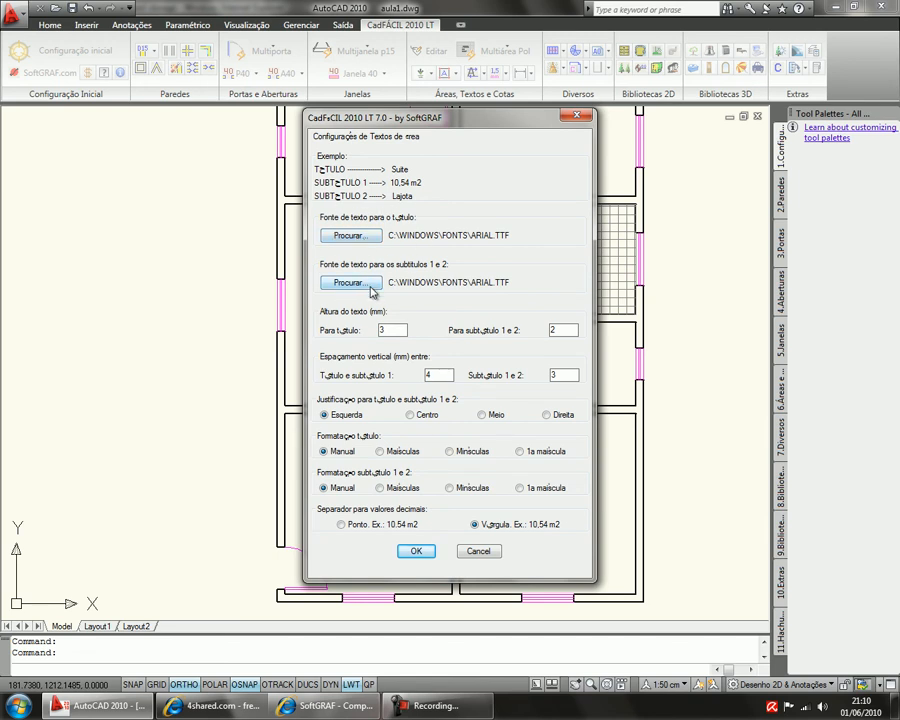
pyautogui.press('ctrl')
pyautogui.press('ctrl')
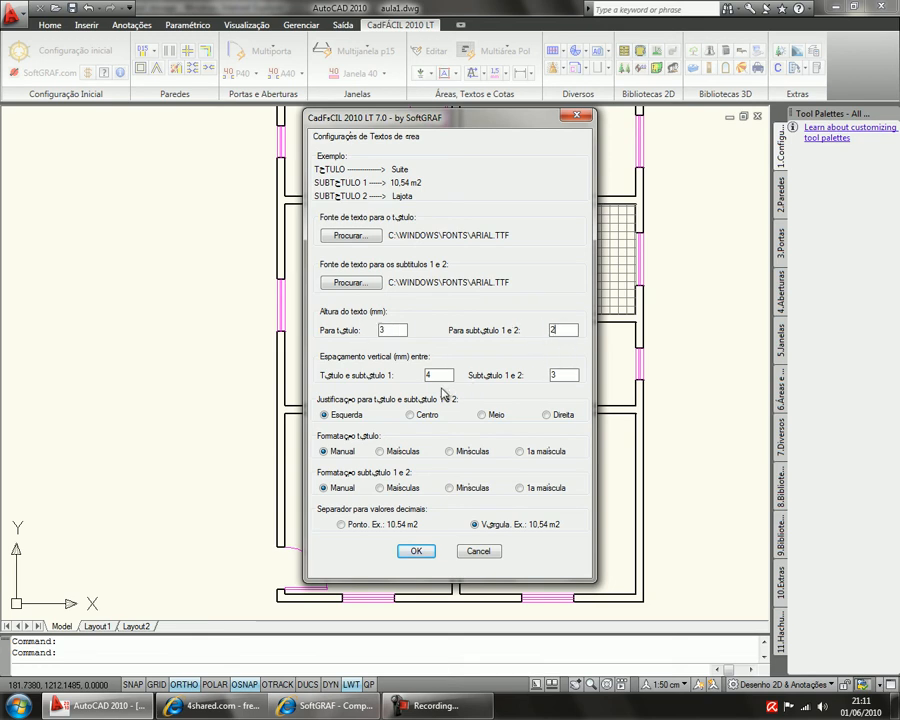
pyautogui.moveTo(441, 378); pyautogui.dragTo(426, 376)
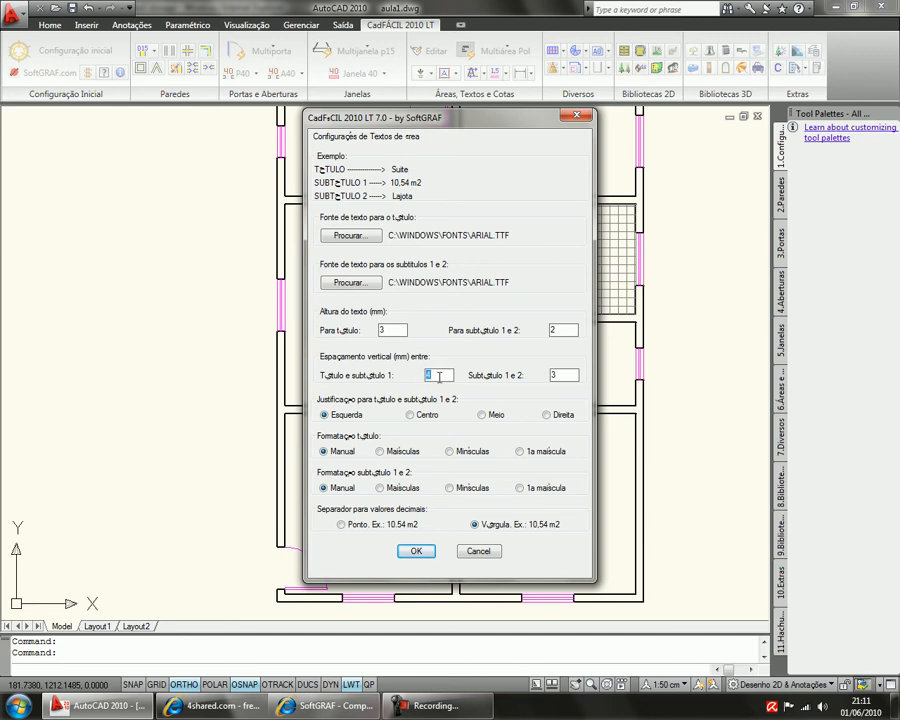
pyautogui.moveTo(440, 374); pyautogui.dragTo(418, 381)
pyautogui.click(561, 376)
pyautogui.click(561, 376)
# Step: Review the justification and text formatting options, keep the comma as the decimal separator, and accept the area text configuration
pyautogui.press('ctrl')
pyautogui.press('ctrl')
pyautogui.press('ctrl')
pyautogui.press('ctrl')
pyautogui.press('ctrl')
pyautogui.click(398, 535)
pyautogui.click(524, 531)
pyautogui.click(418, 551)
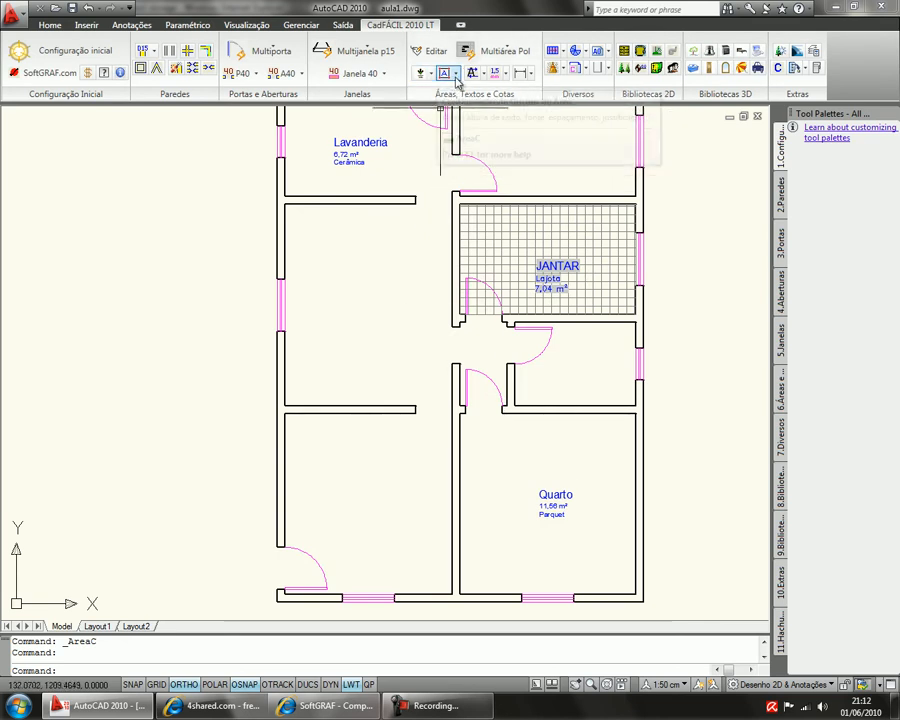
# Step: Calculate the rectangular area of the room below Lavanderia from two opposite corners and pick its label position
pyautogui.click(455, 76)
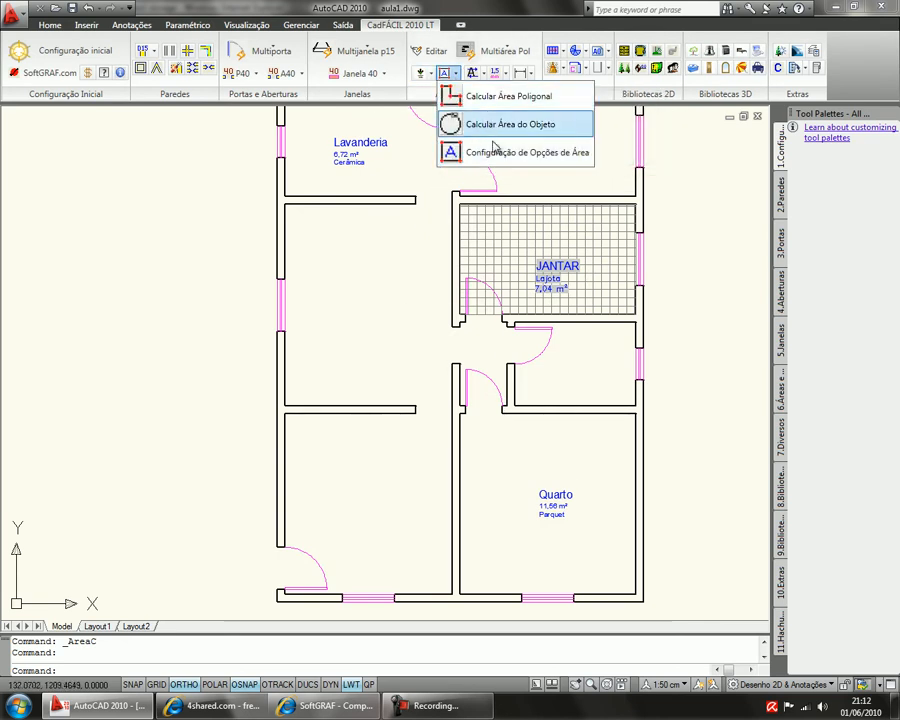
pyautogui.click(427, 74)
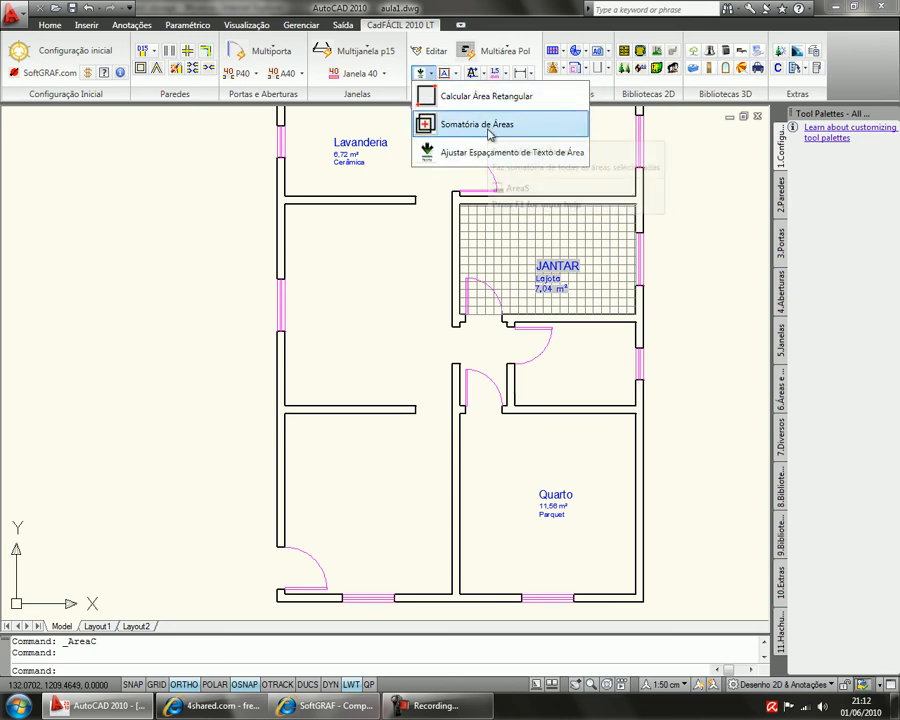
pyautogui.click(496, 97)
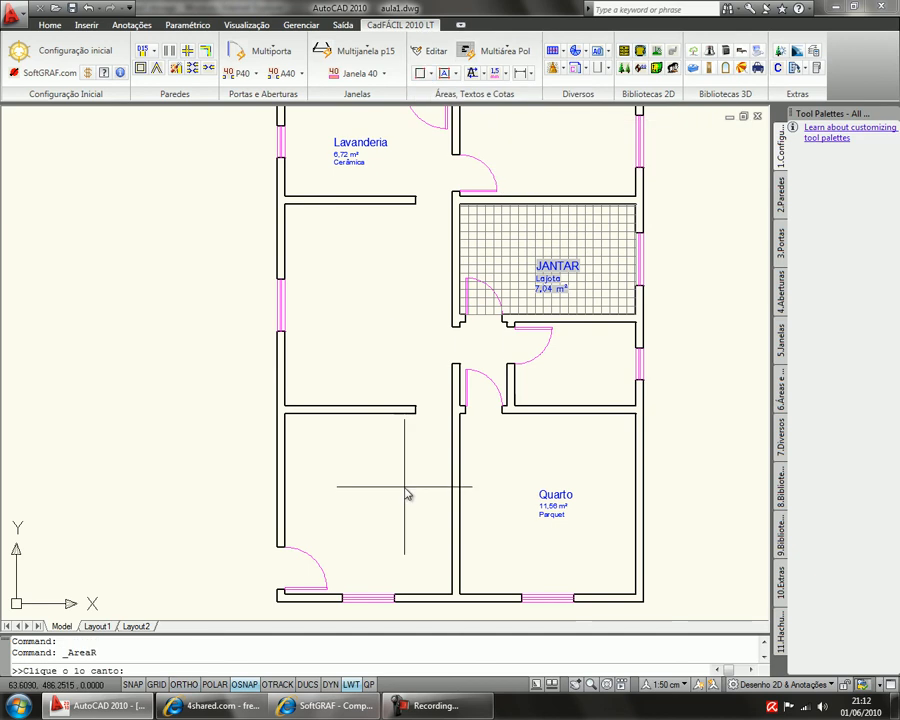
pyautogui.click(286, 404)
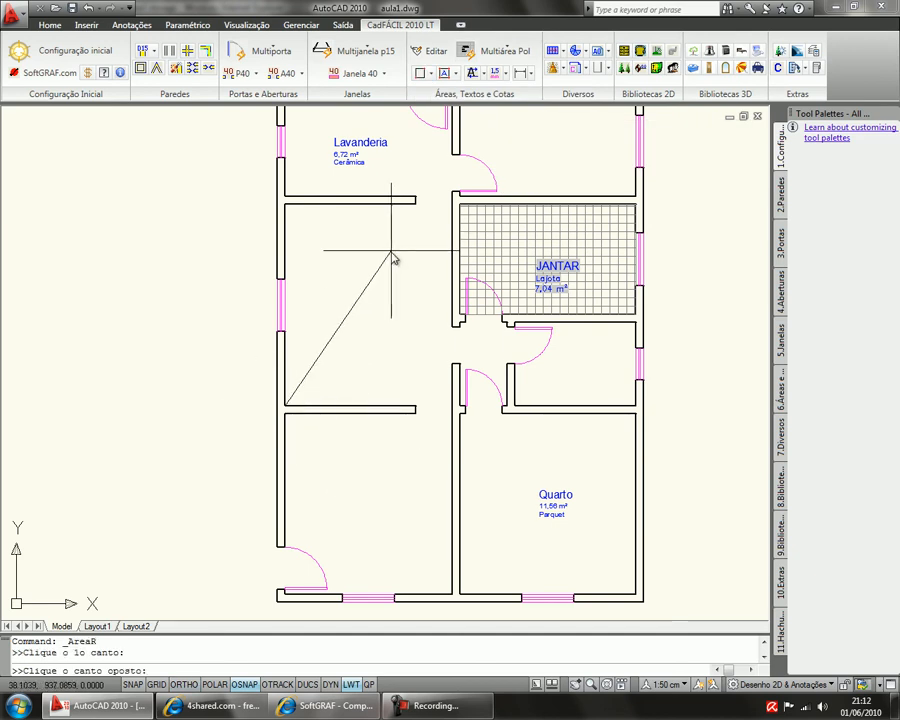
pyautogui.click(414, 203)
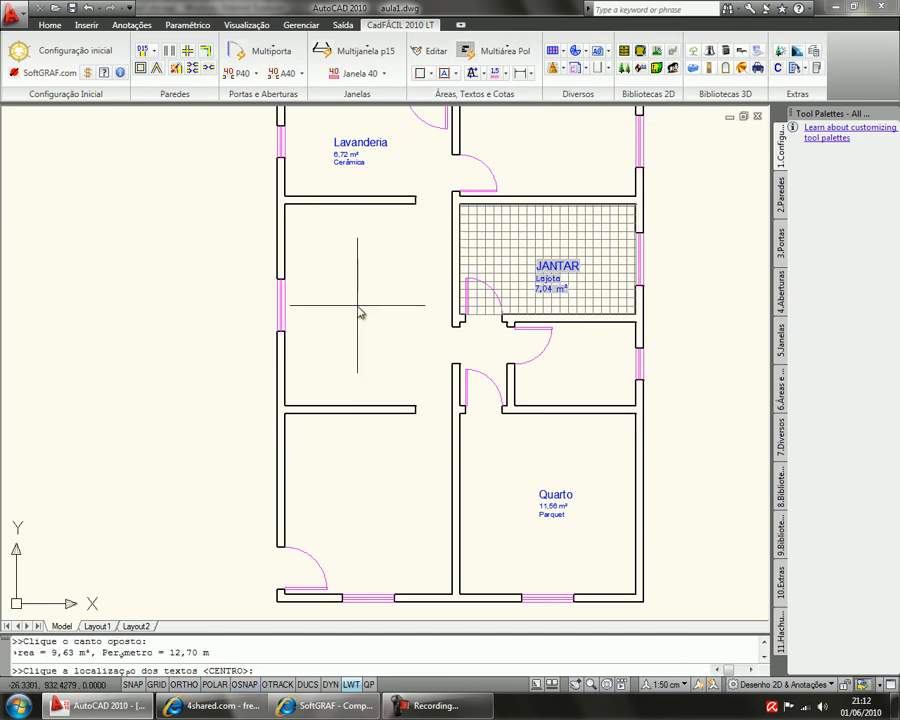
pyautogui.click(358, 316)
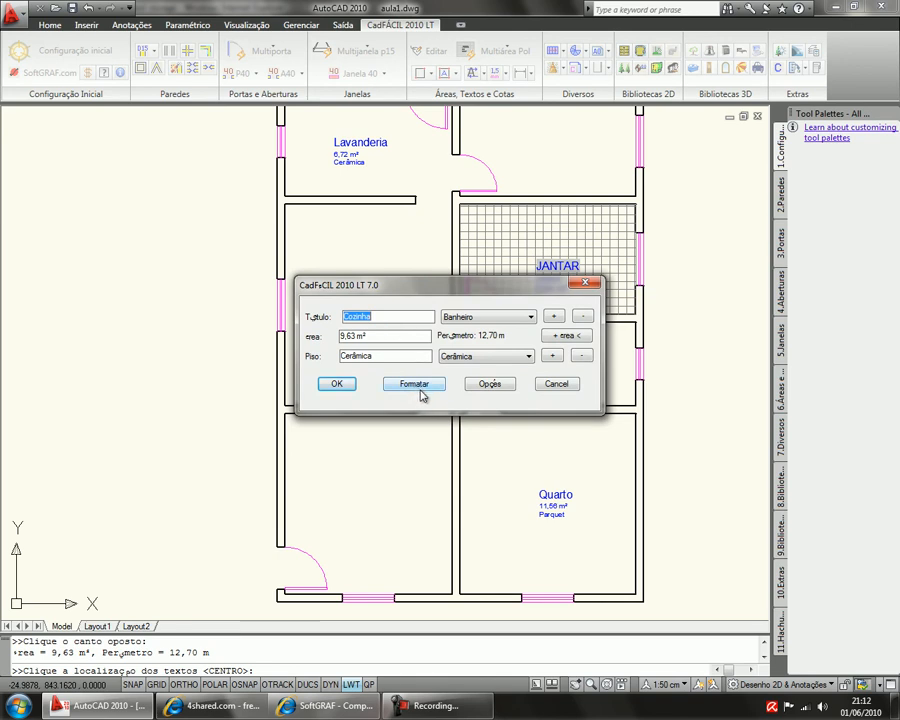
# Step: Try the lowercase, initial-capital and uppercase formats on the label's title and floor texts, and discard the label
pyautogui.click(421, 388)
pyautogui.click(423, 387)
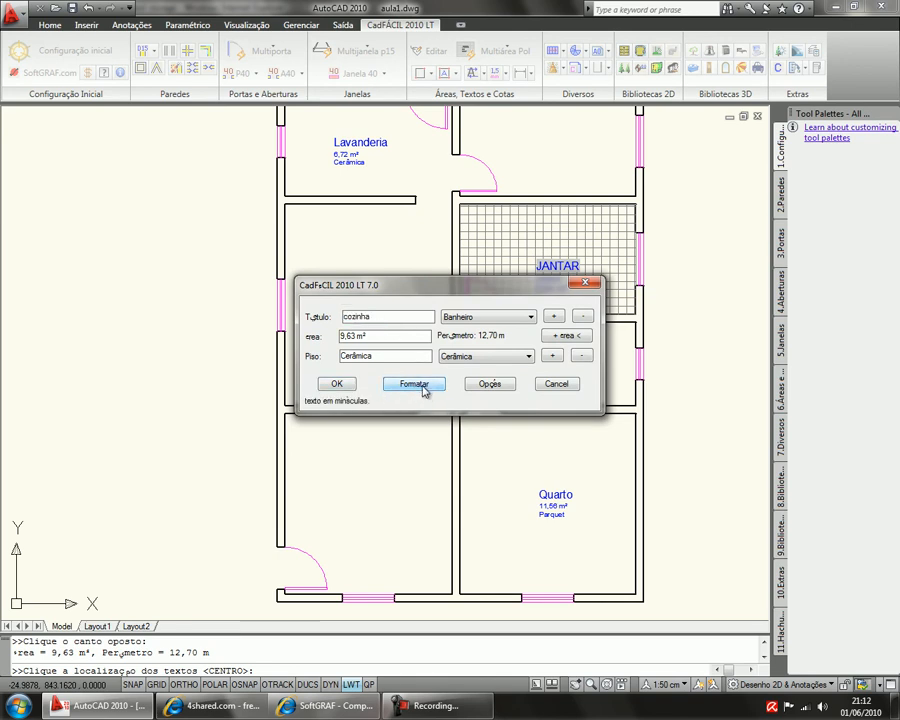
pyautogui.click(423, 388)
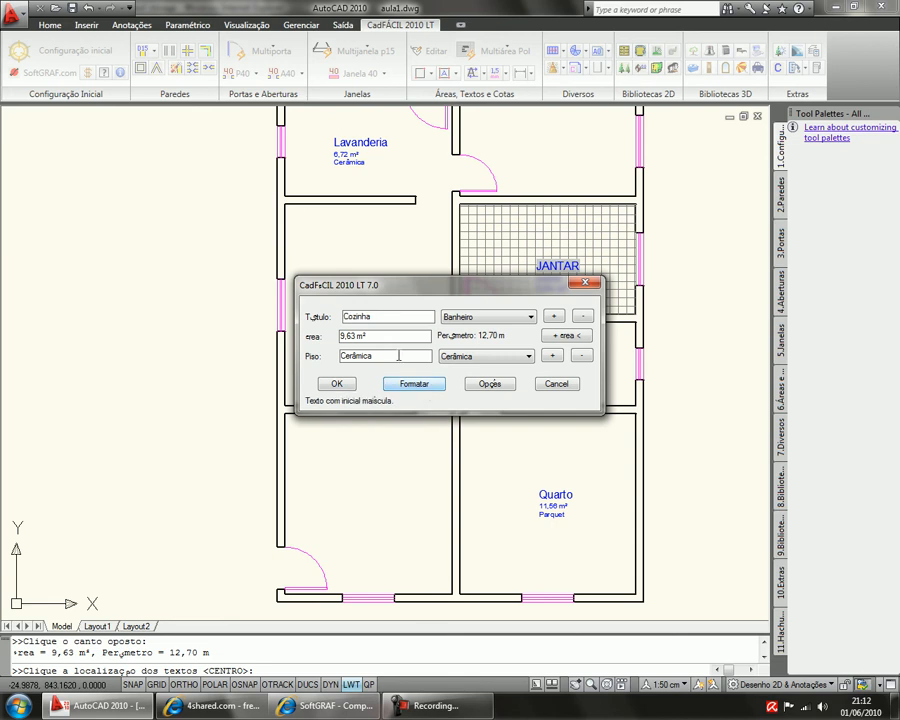
pyautogui.click(419, 388)
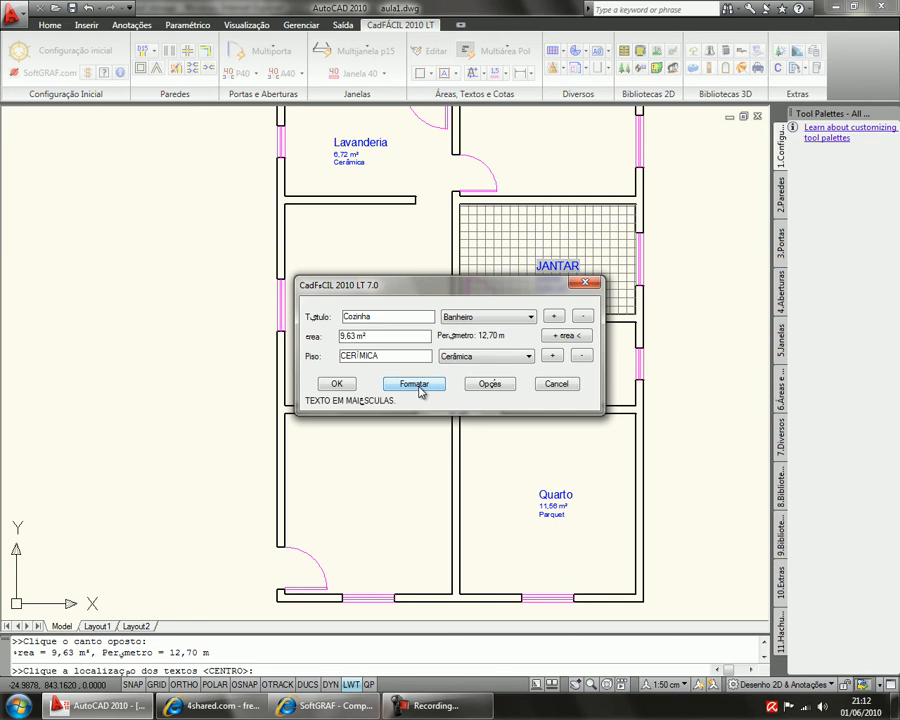
pyautogui.click(419, 388)
pyautogui.click(419, 388)
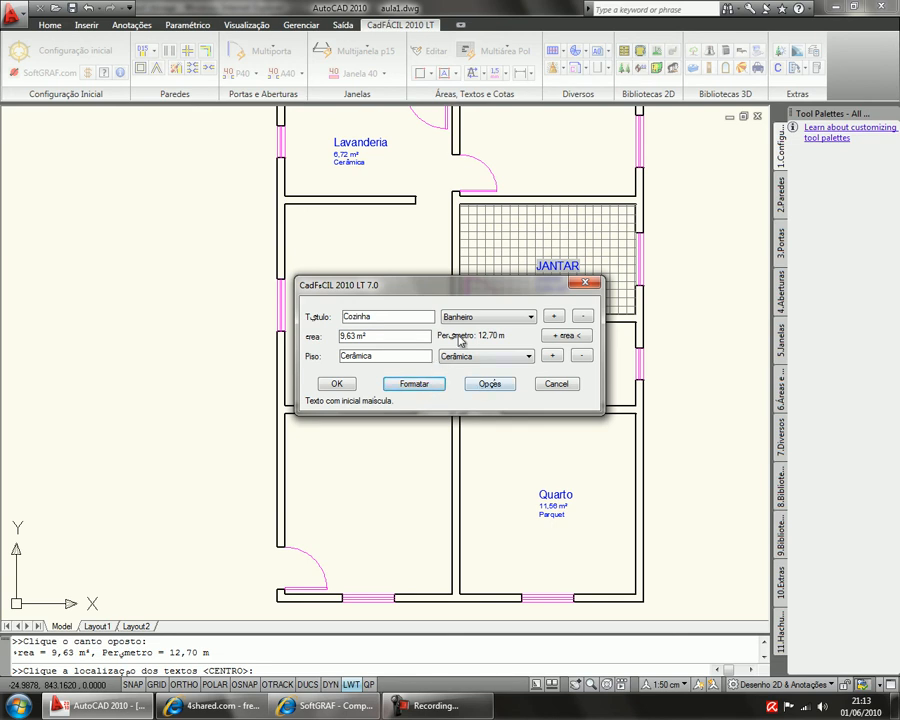
pyautogui.click(557, 388)
# Step: Calculate the rectangular area of the room beside Quarto from opposite inner corners and pick a label position near its middle
pyautogui.moveTo(438, 309); pyautogui.dragTo(419, 337, button='middle')
pyautogui.moveTo(388, 439); pyautogui.dragTo(406, 296, button='middle')
pyautogui.scroll(3, 358, 400)
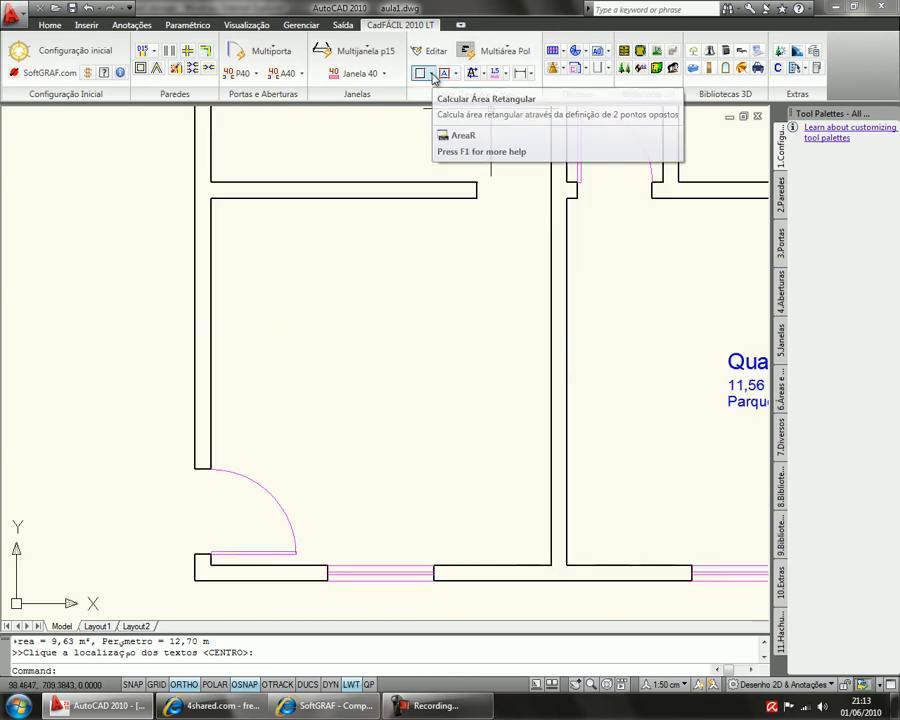
pyautogui.click(433, 76)
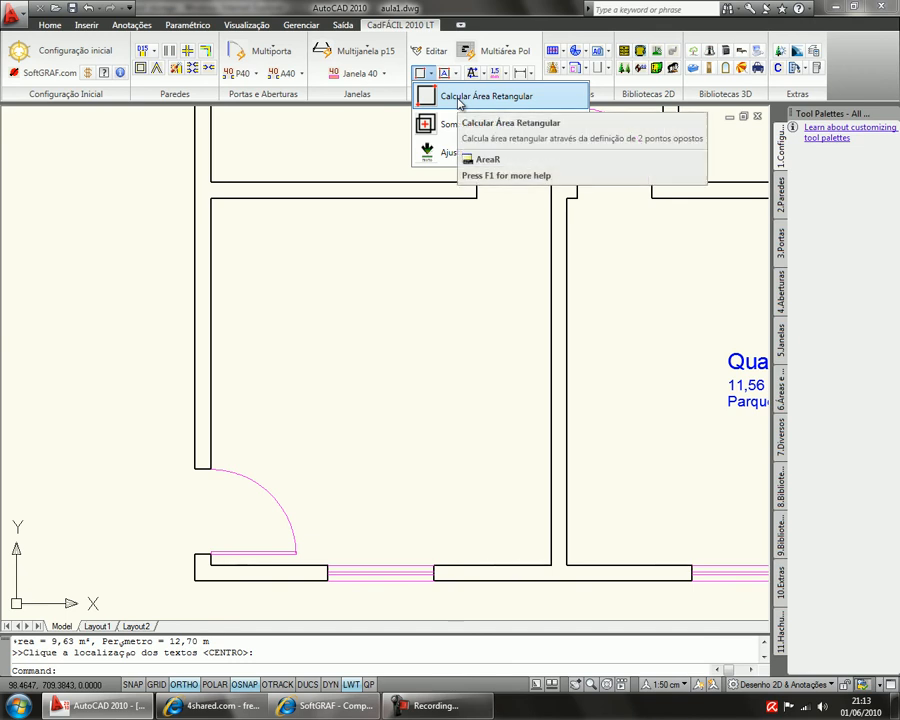
pyautogui.click(459, 99)
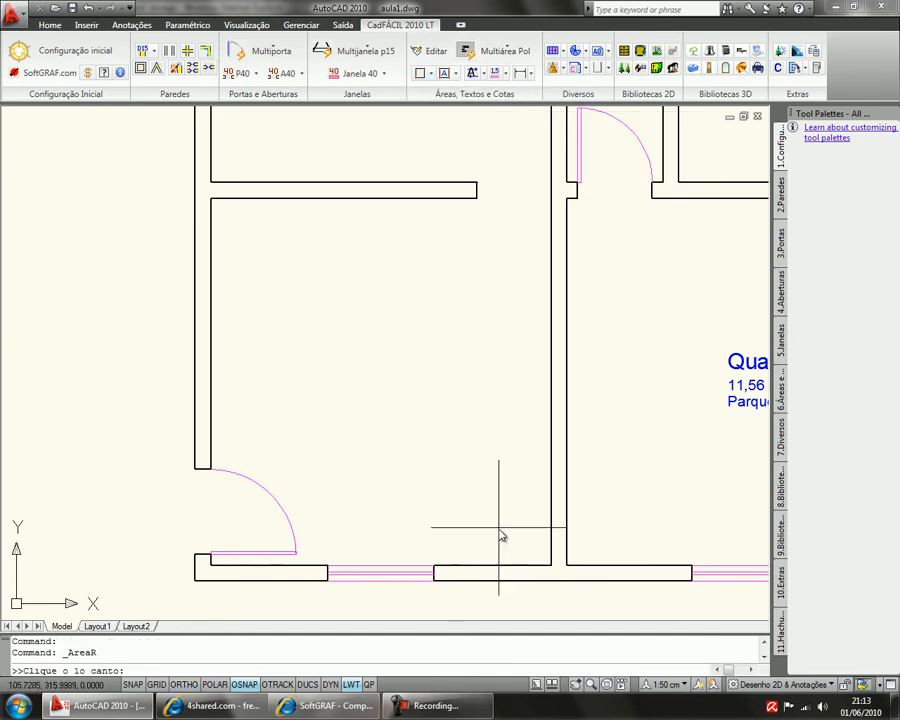
pyautogui.click(550, 566)
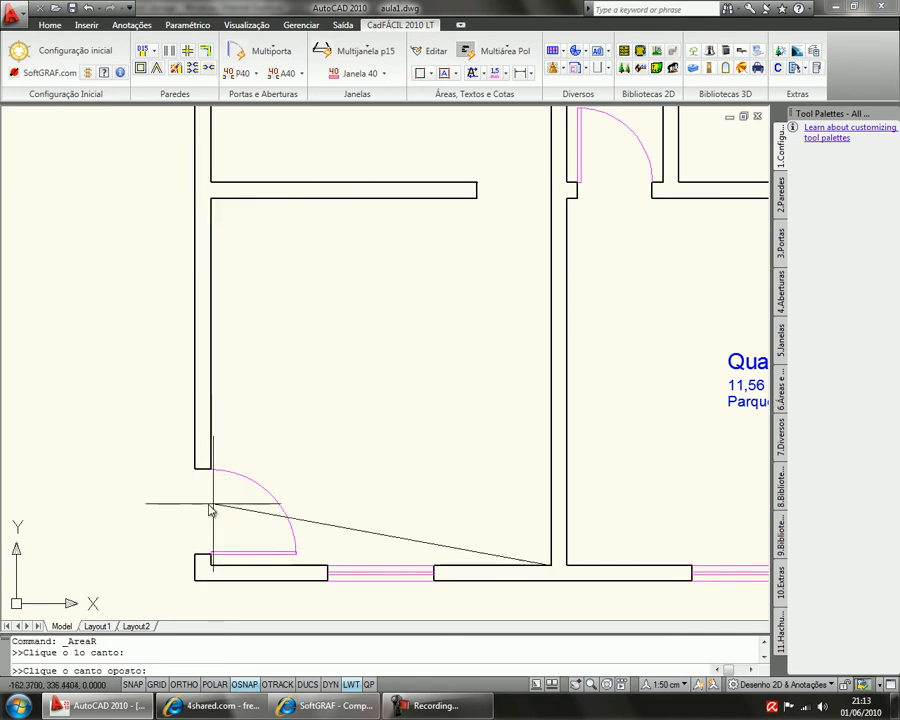
pyautogui.click(212, 199)
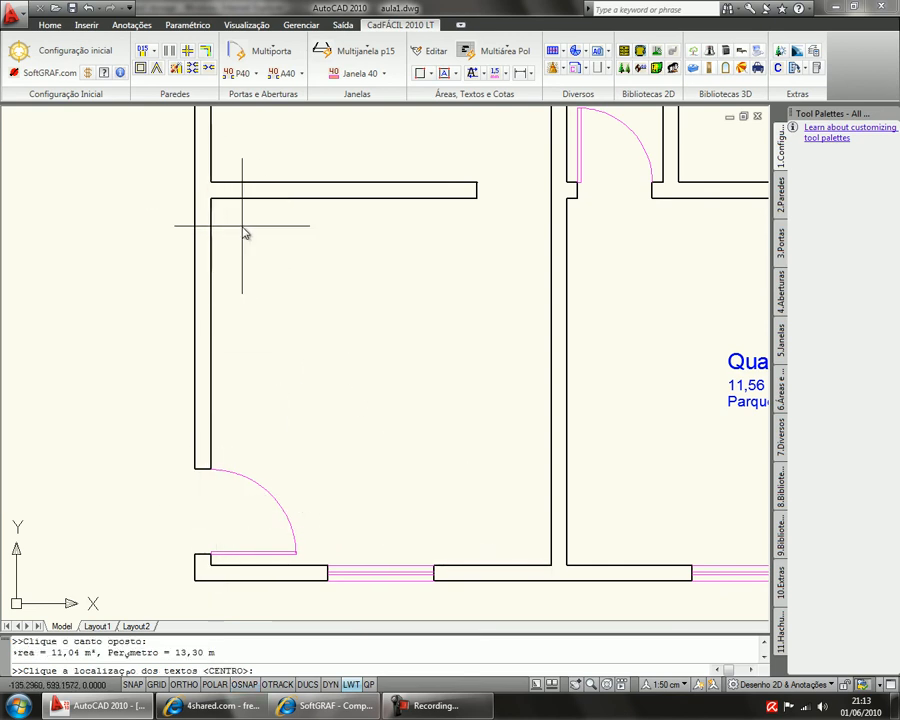
pyautogui.click(384, 386)
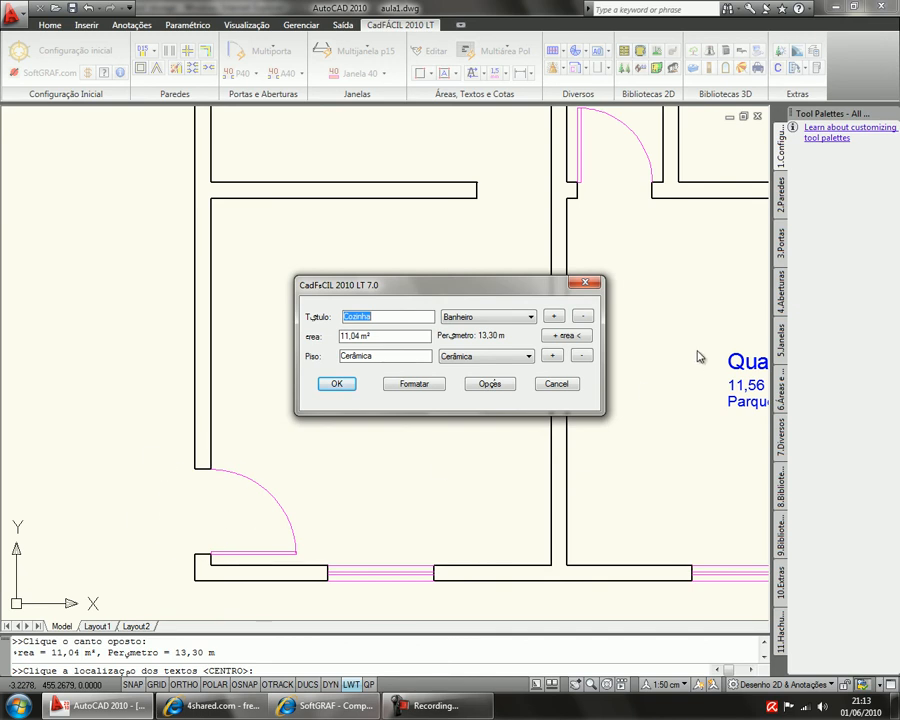
# Step: Add the entrance door opening's rectangle to the room area and place the label with title Cozinha and floor Cerâmica
pyautogui.click(569, 340)
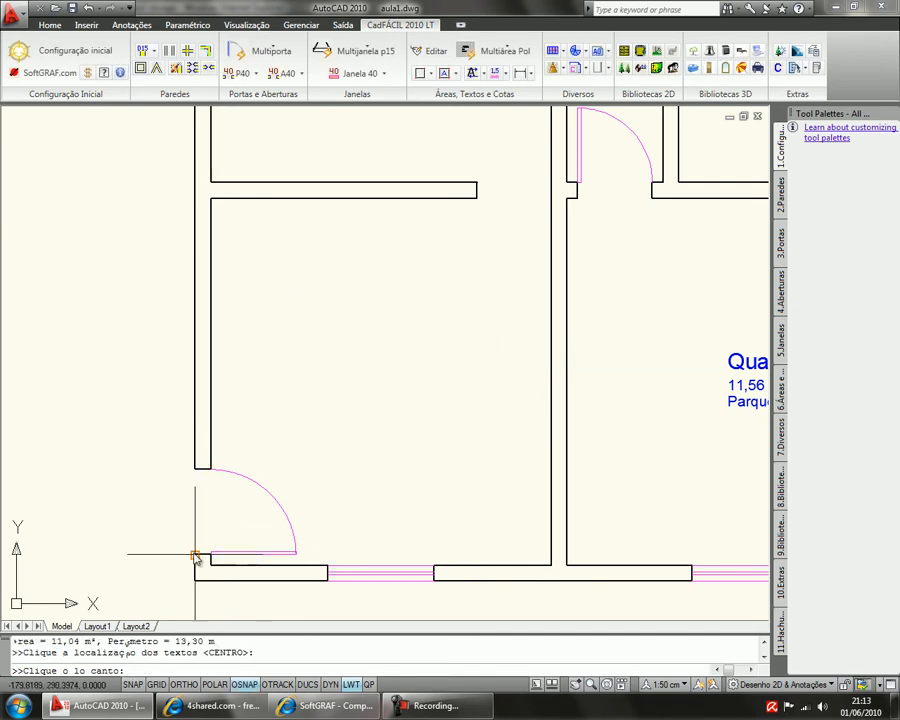
pyautogui.click(198, 553)
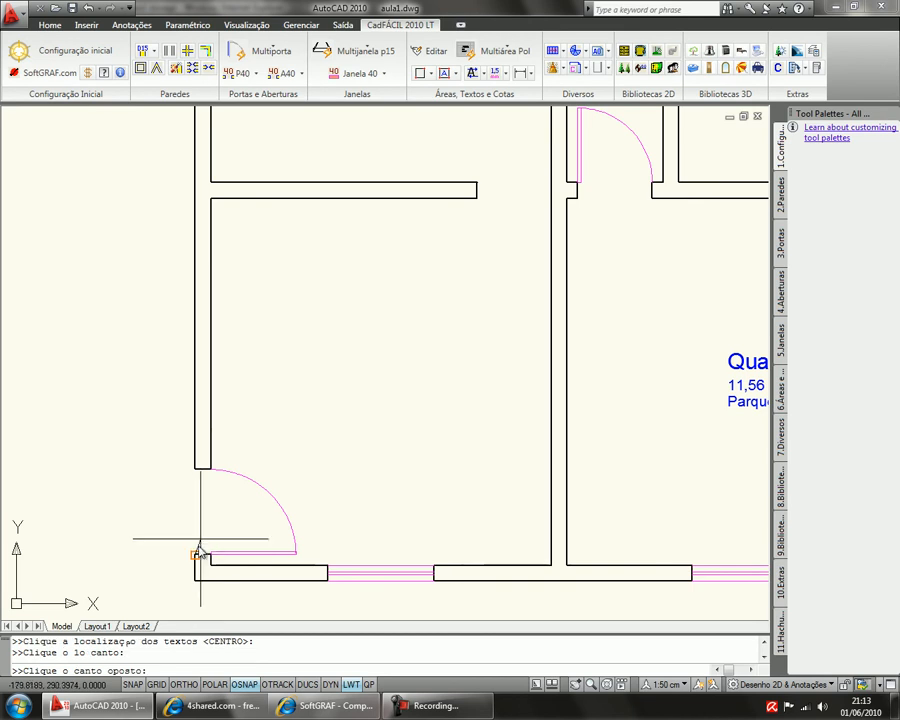
pyautogui.click(210, 470)
pyautogui.click(353, 336)
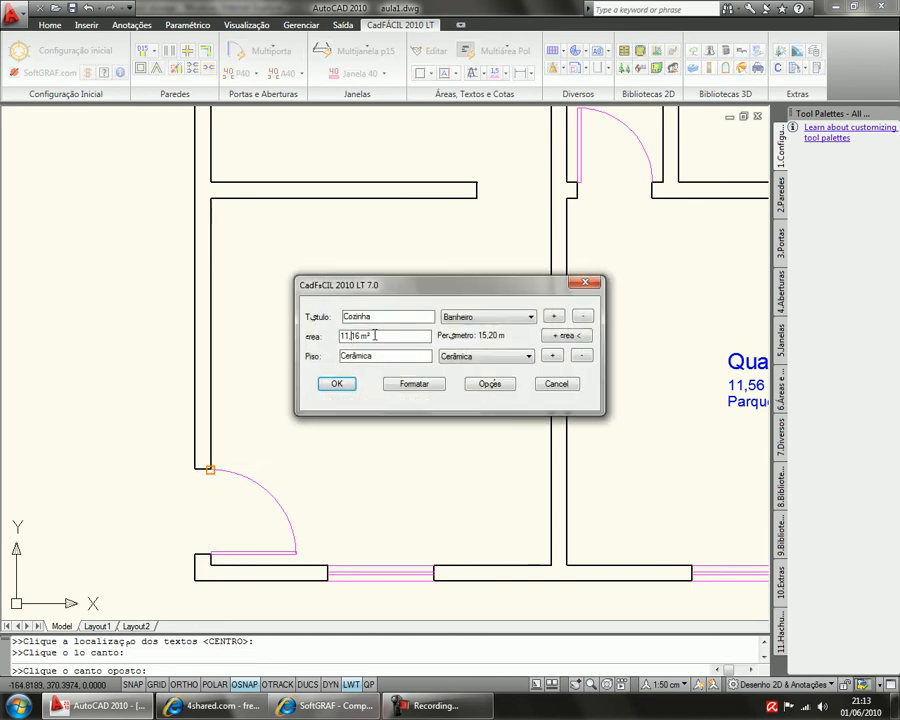
pyautogui.click(336, 384)
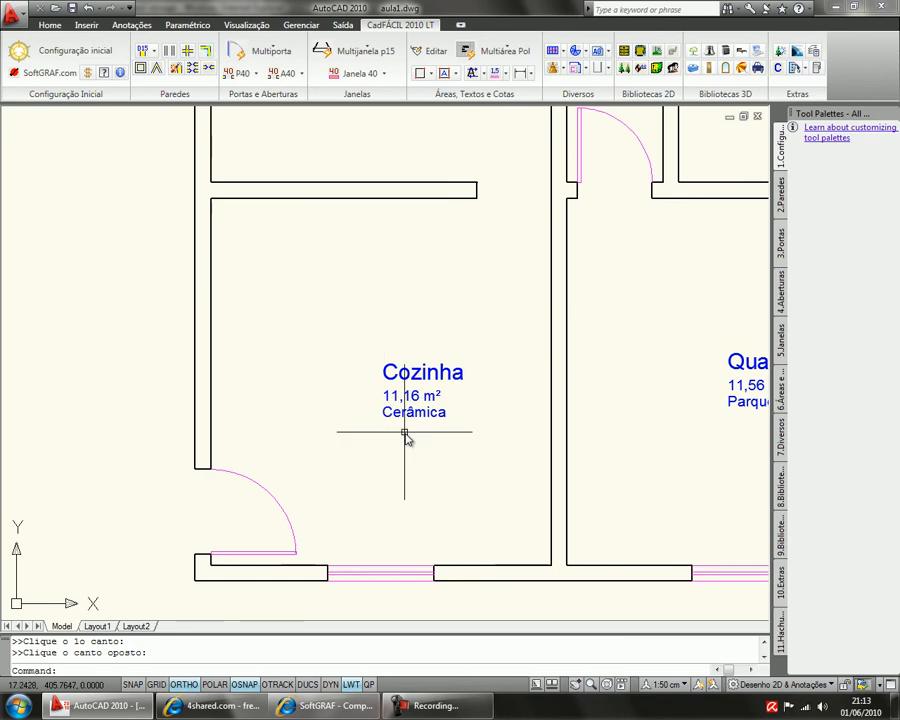
# Step: Open Cozinha's Cerâmica floor text with the Editar command, try different case formats on it, and cancel the edit
pyautogui.scroll(-4, 420, 425)
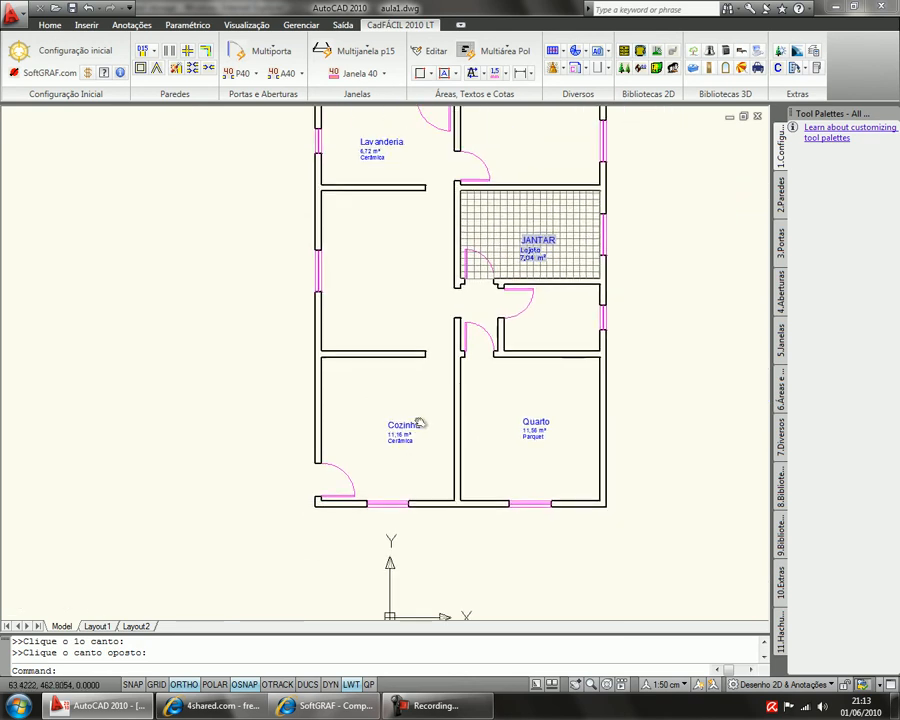
pyautogui.scroll(2, 374, 466)
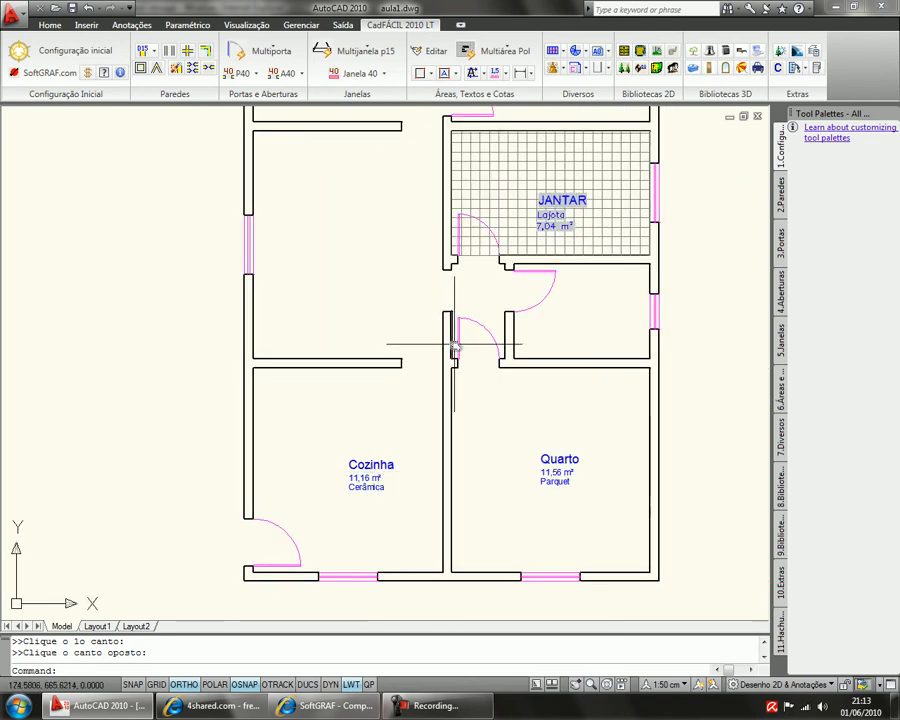
pyautogui.click(430, 52)
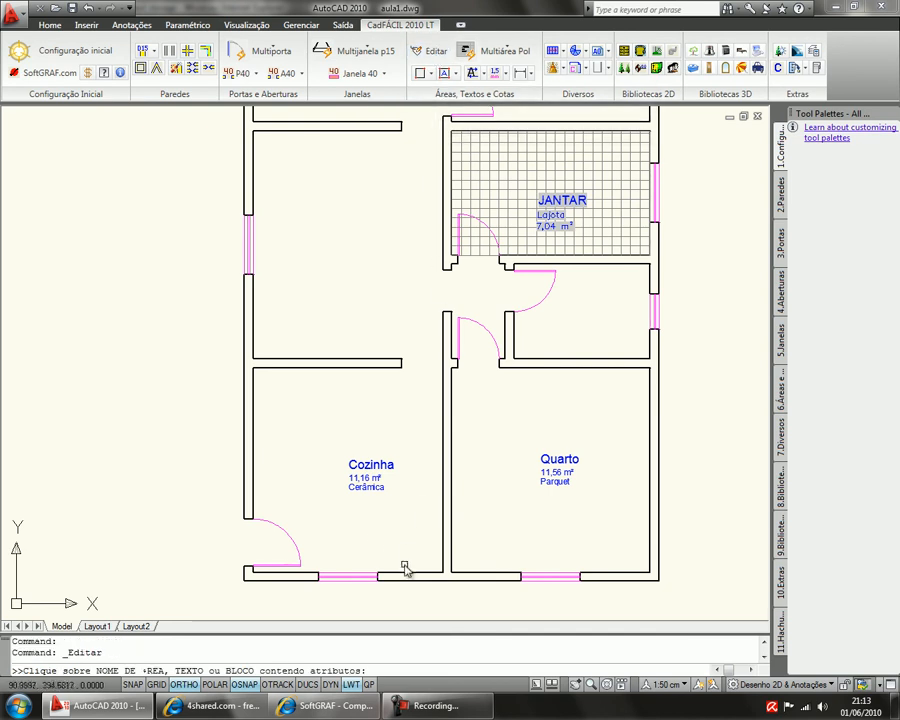
pyautogui.click(353, 466)
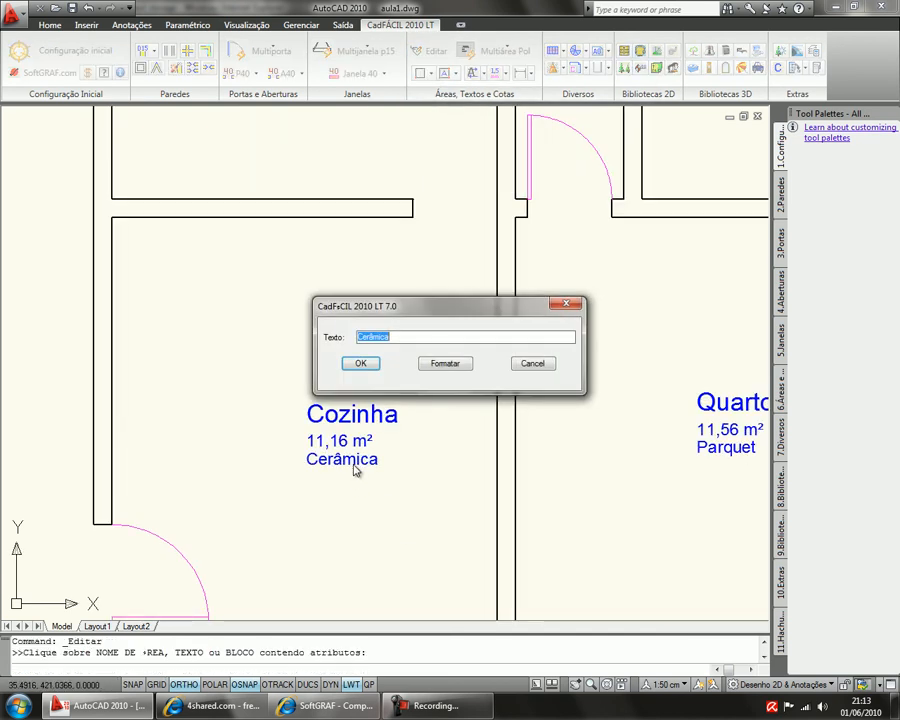
pyautogui.click(445, 364)
pyautogui.click(445, 364)
pyautogui.click(521, 365)
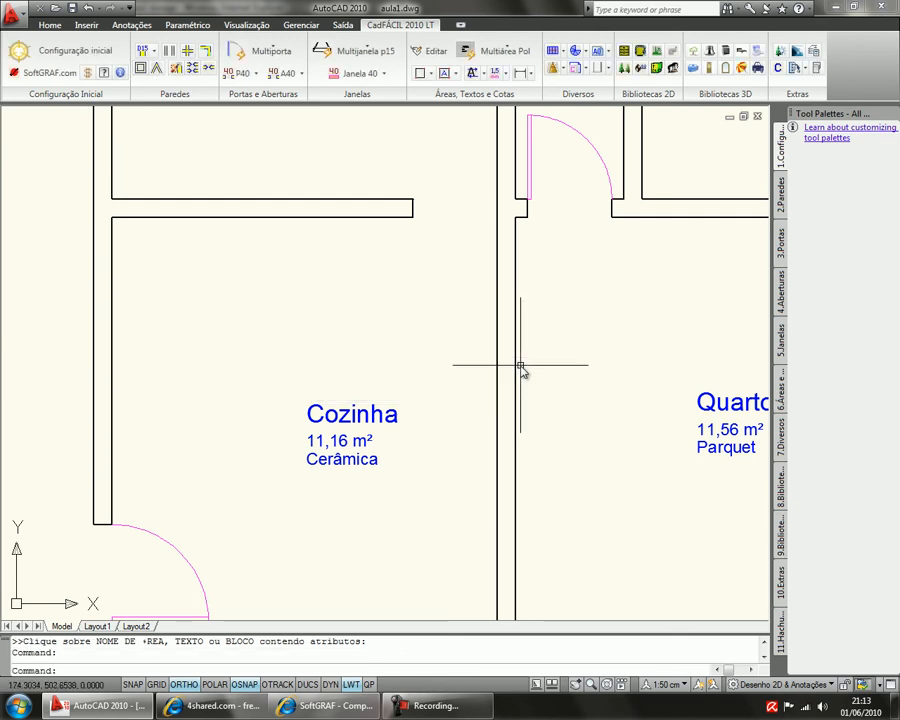
# Step: Open the area value text in the Cozinha label for editing and cancel without changing it
pyautogui.click(430, 51)
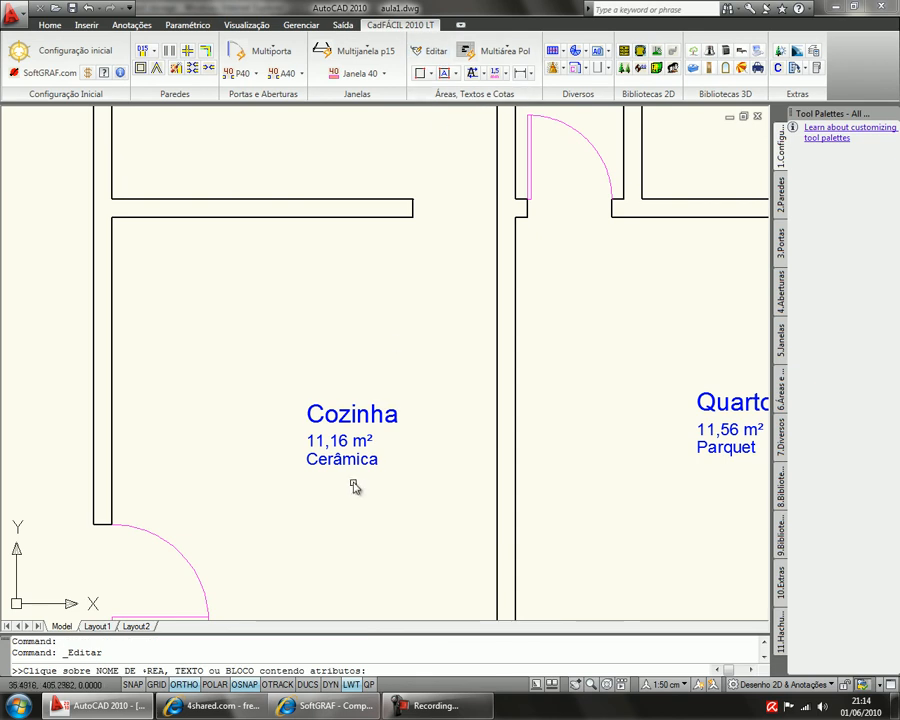
pyautogui.click(346, 449)
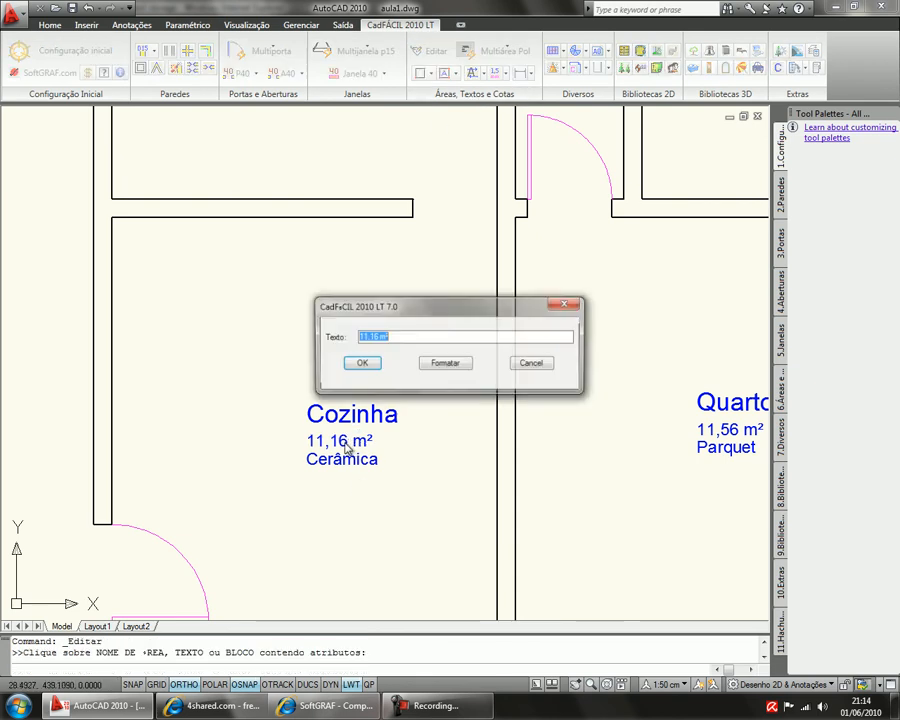
pyautogui.click(521, 364)
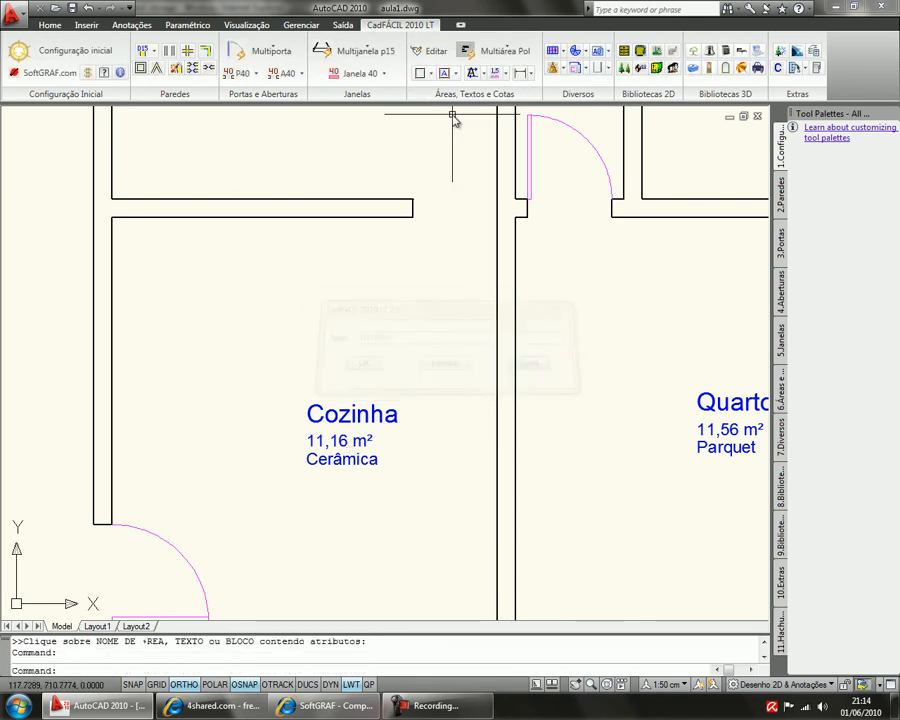
# Step: Open the Cozinha room label with the Editar command, review its title, area and floor fields, and cancel without changes
pyautogui.click(430, 51)
pyautogui.click(385, 418)
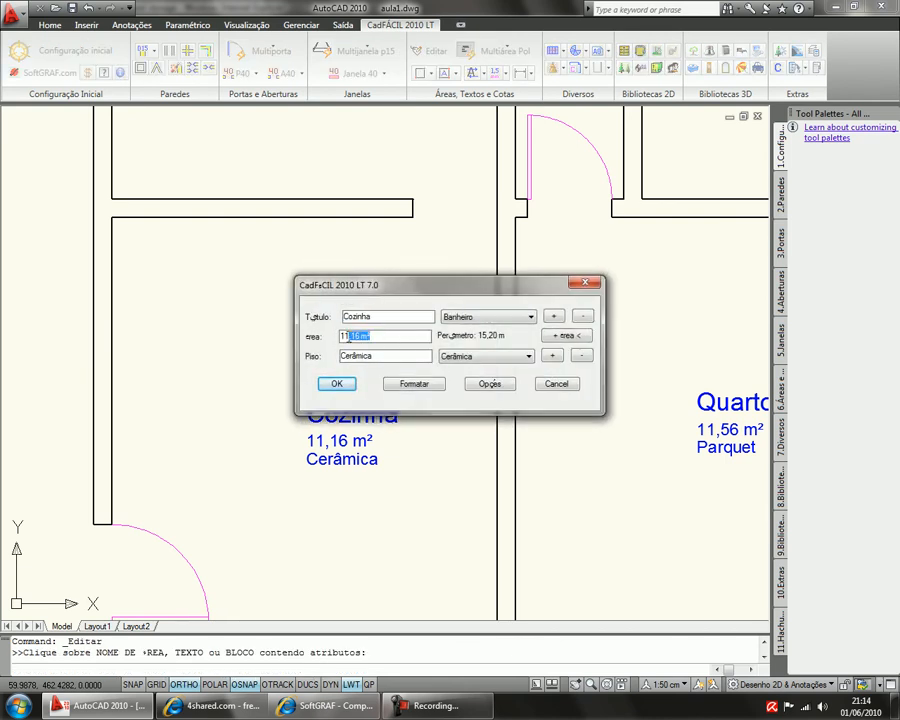
pyautogui.press('Tab')
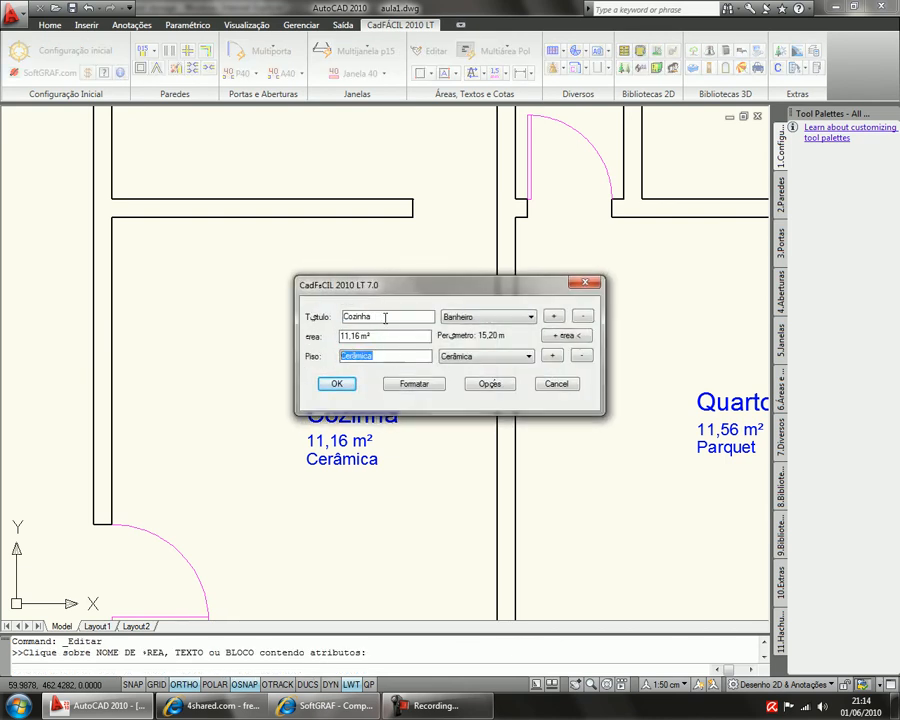
pyautogui.click(557, 385)
# Step: Look over the whole floor plan and examine the available commands for calculating areas and setting area options
pyautogui.scroll(-5, 530, 392)
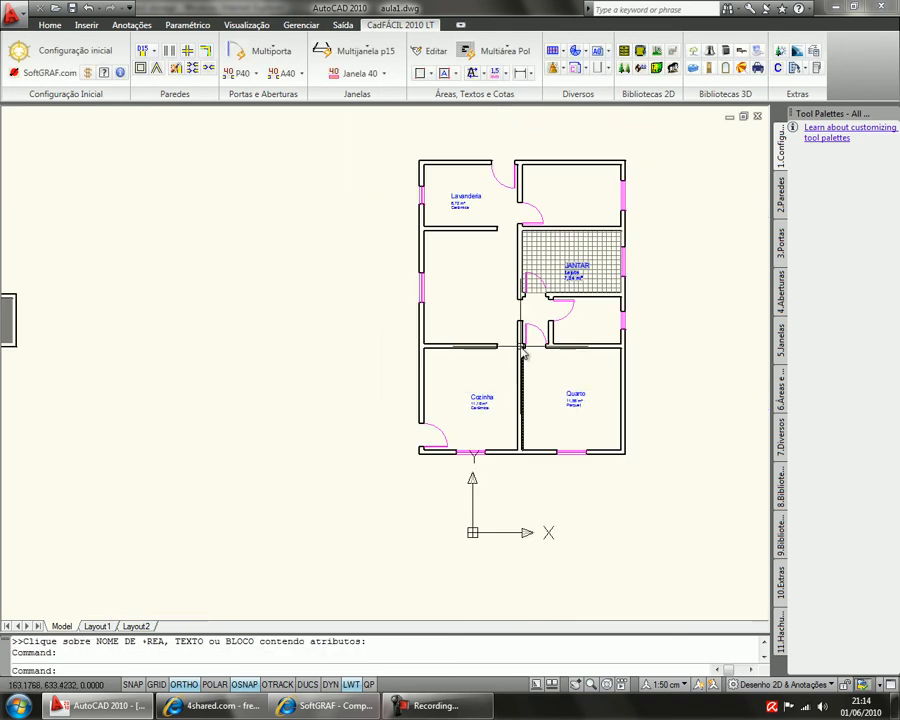
pyautogui.scroll(2, 525, 352)
pyautogui.moveTo(582, 322); pyautogui.dragTo(462, 362, button='middle')
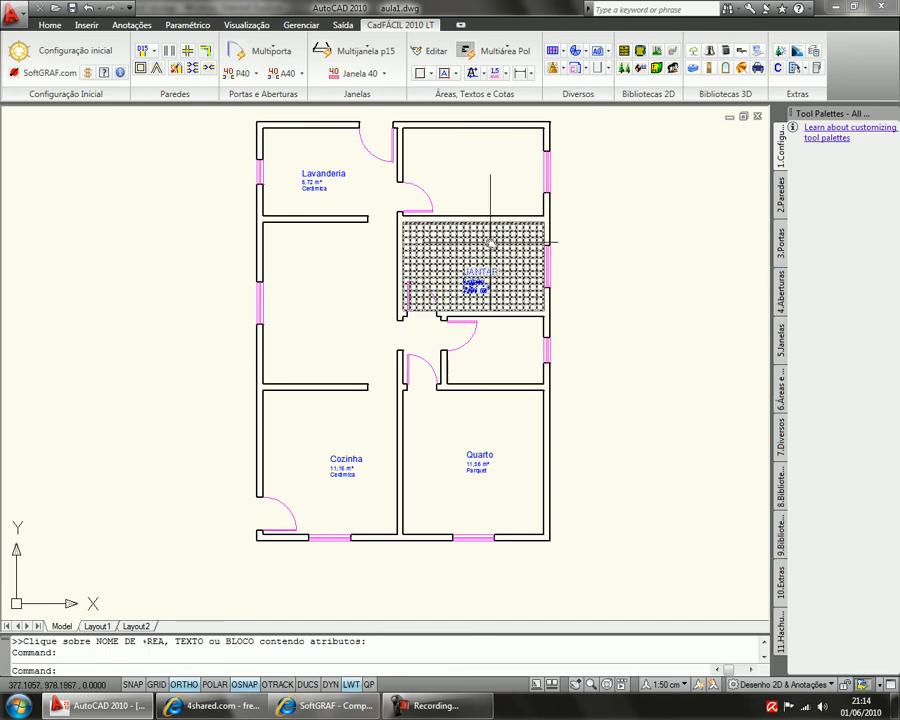
pyautogui.moveTo(442, 180); pyautogui.dragTo(458, 209, button='middle')
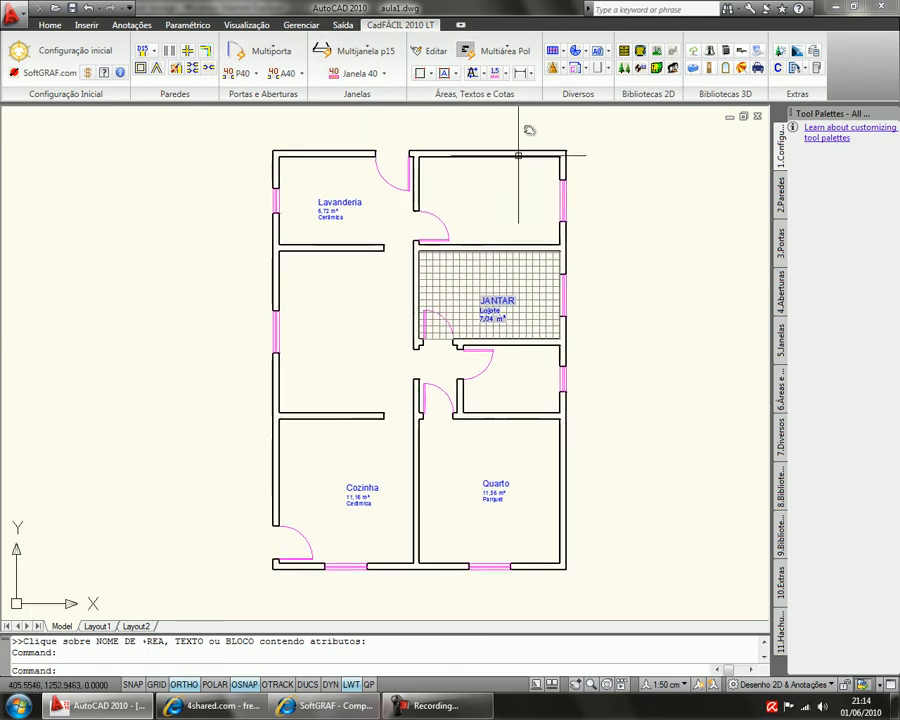
pyautogui.click(433, 77)
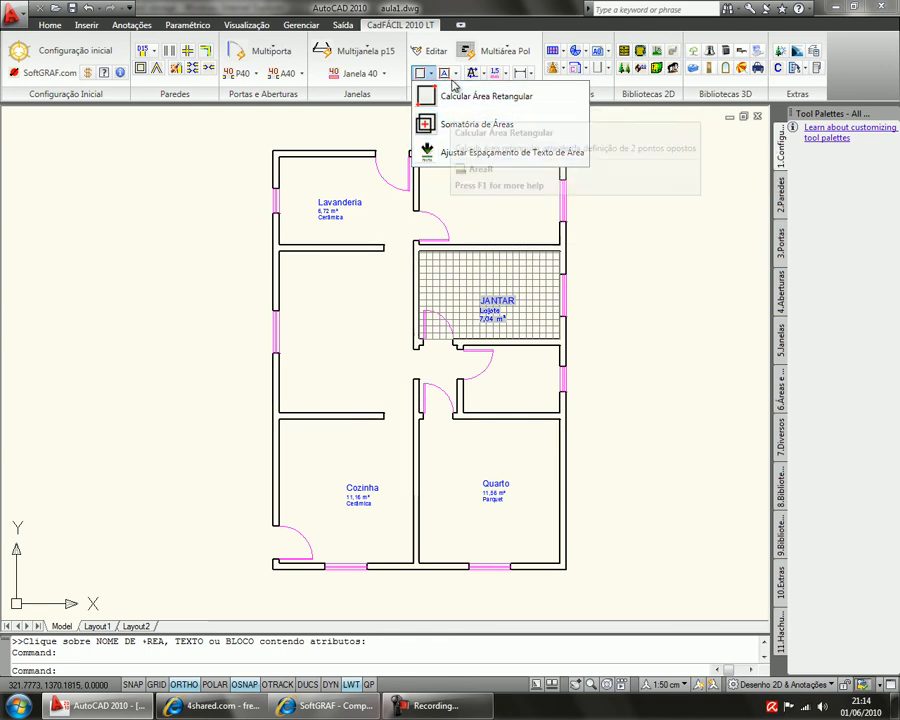
pyautogui.click(452, 73)
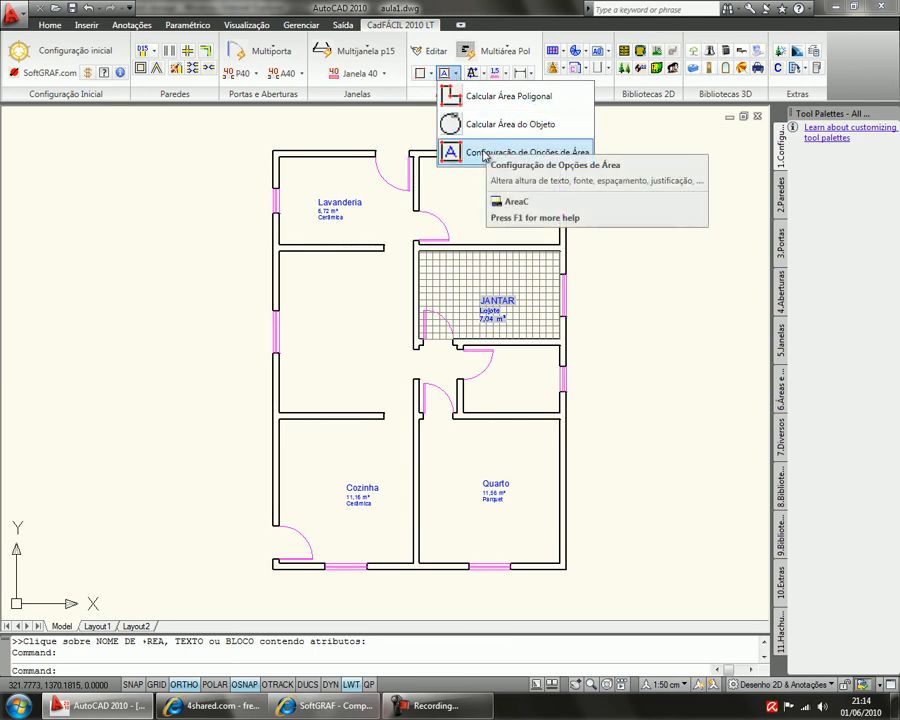
# Step: Review the area text settings within the initial configuration and cancel both dialogs without changes
pyautogui.click(93, 52)
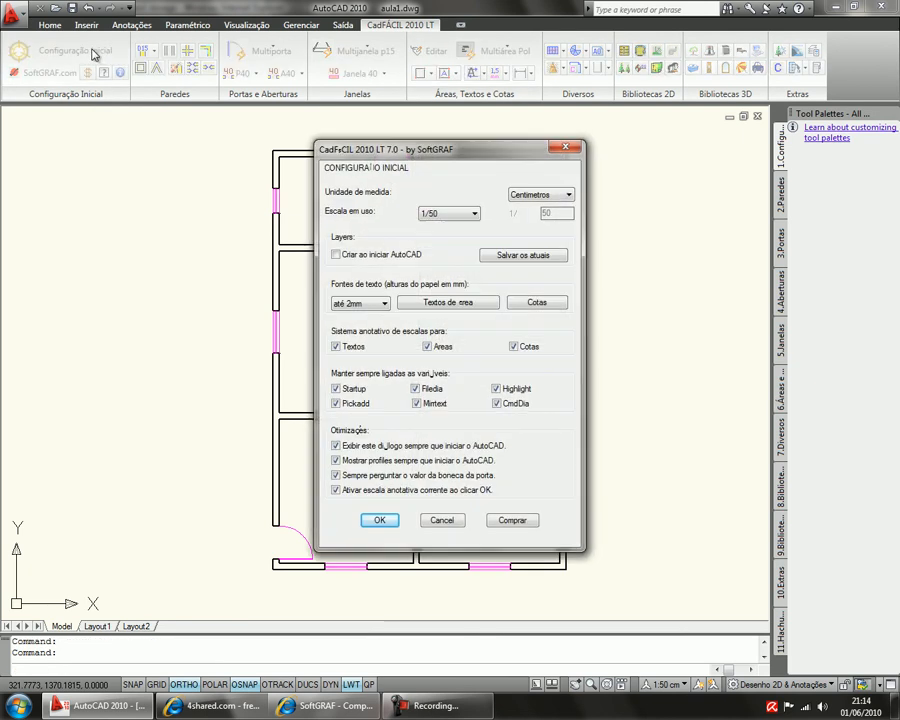
pyautogui.click(457, 304)
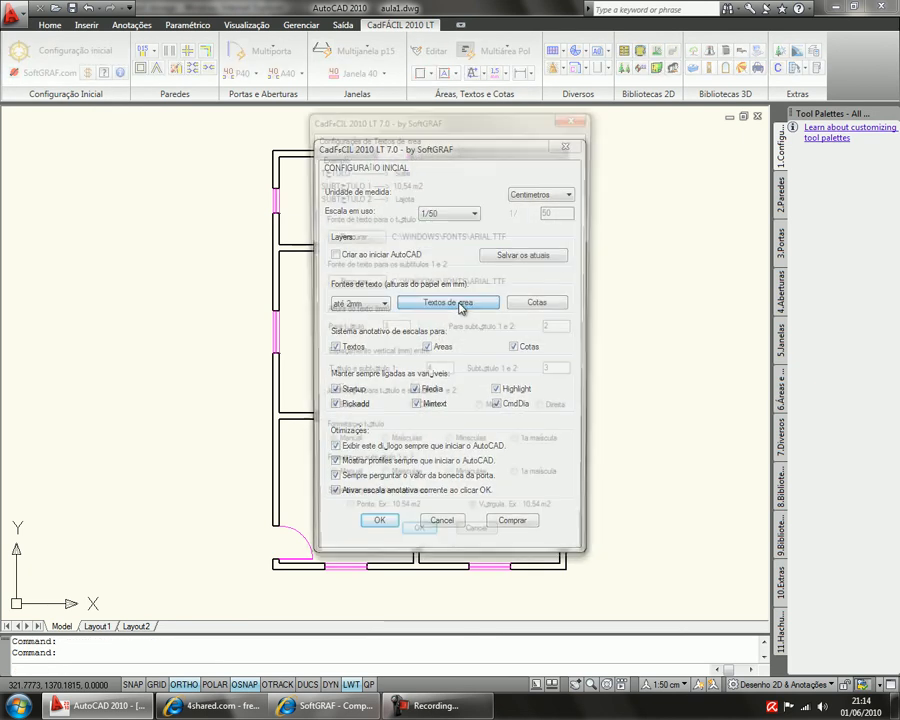
pyautogui.click(478, 551)
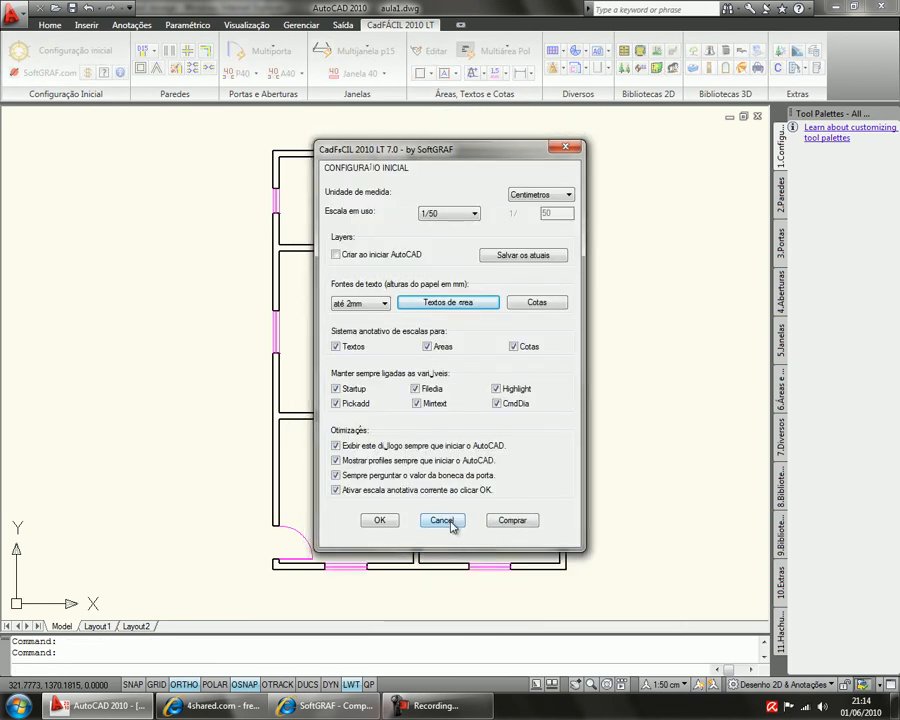
pyautogui.click(452, 522)
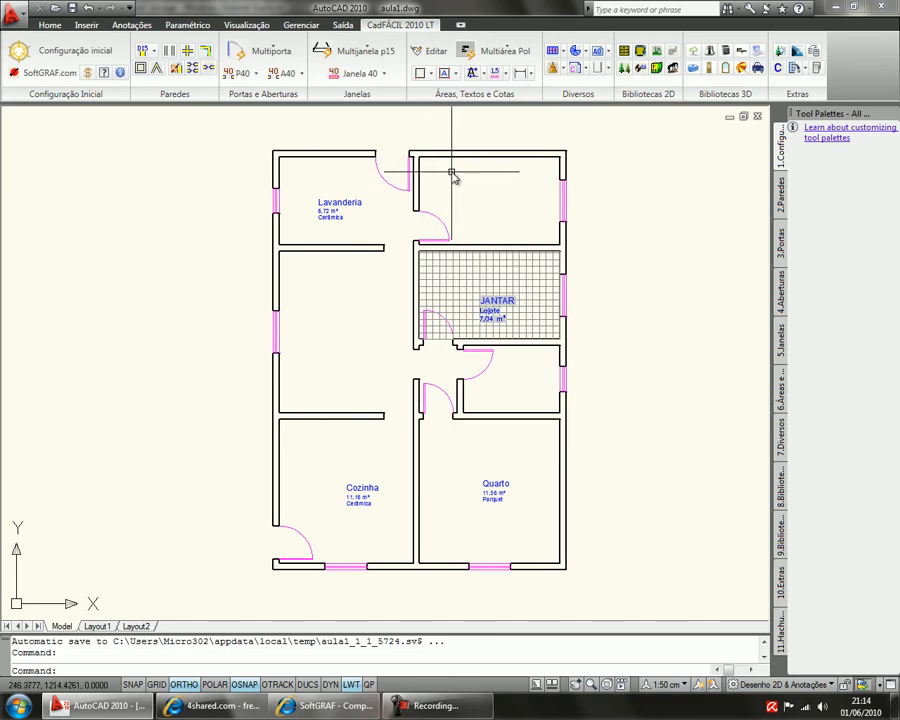
# Step: Place the 4 mm text PLANTA BAIXA horizontally just below the floor plan, under the outer wall of Cozinha
pyautogui.moveTo(462, 175); pyautogui.dragTo(465, 116, button='middle')
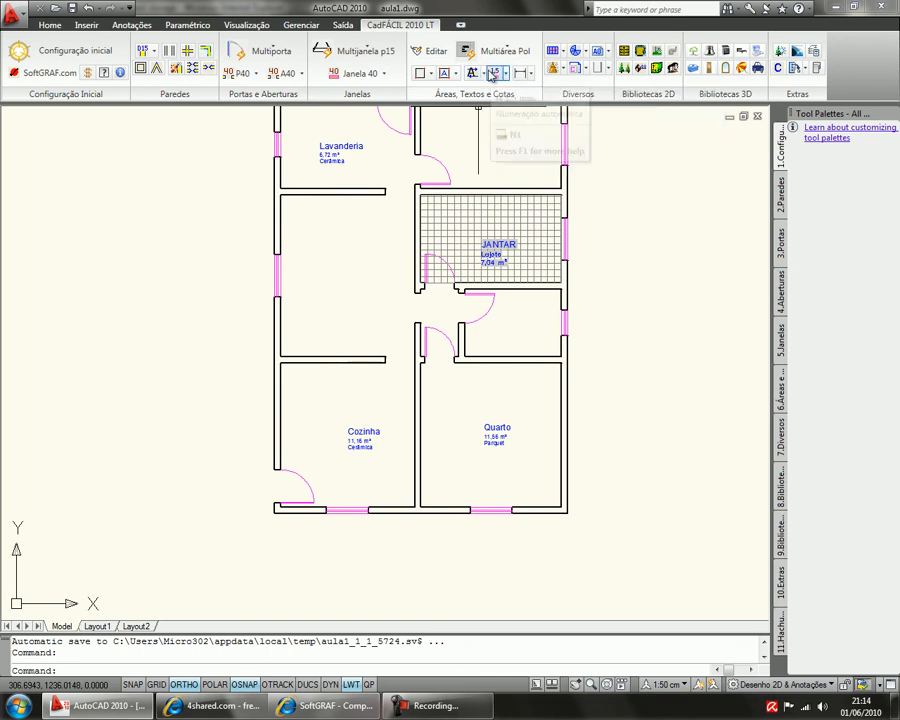
pyautogui.click(485, 75)
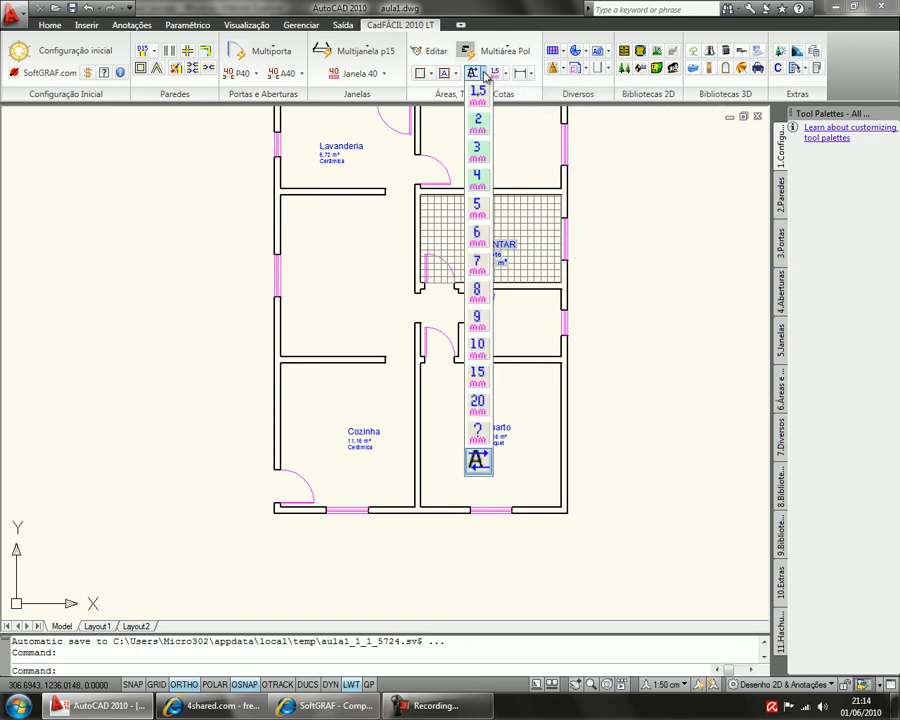
pyautogui.click(478, 180)
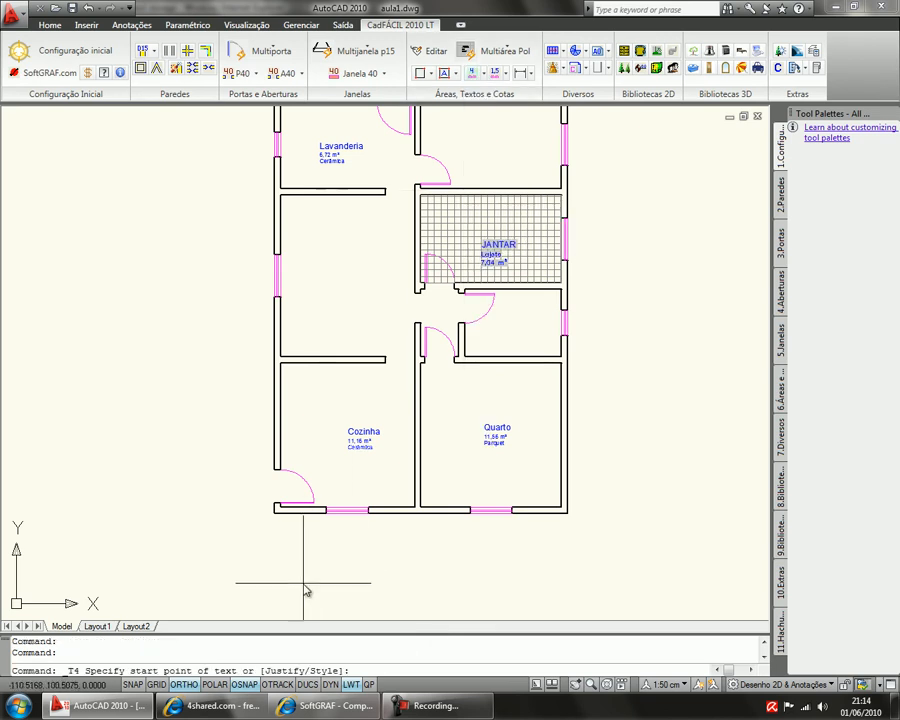
pyautogui.moveTo(338, 476); pyautogui.dragTo(322, 410, button='middle')
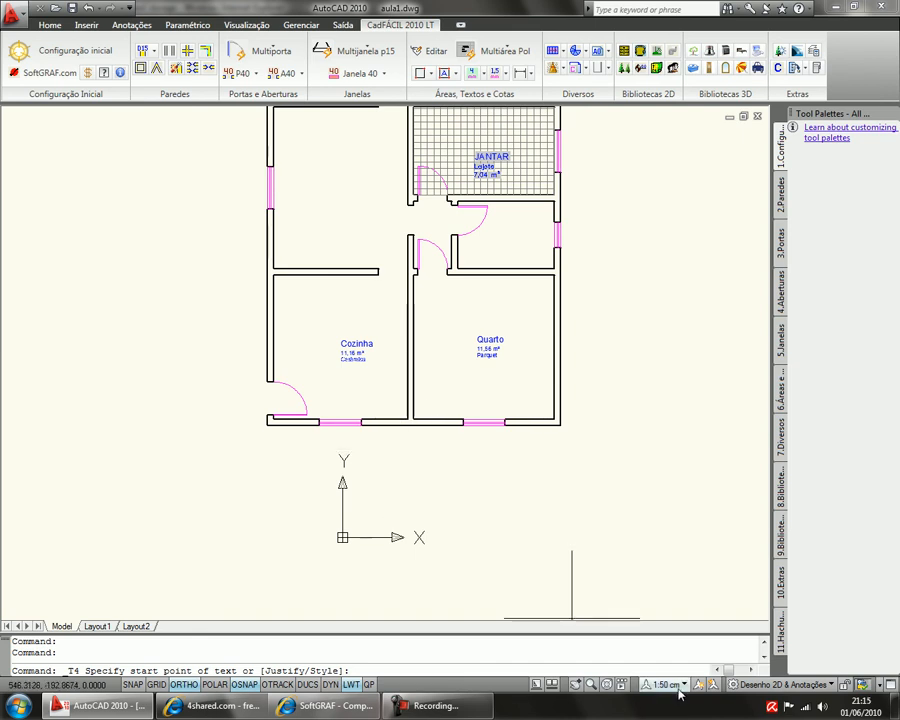
pyautogui.click(270, 458)
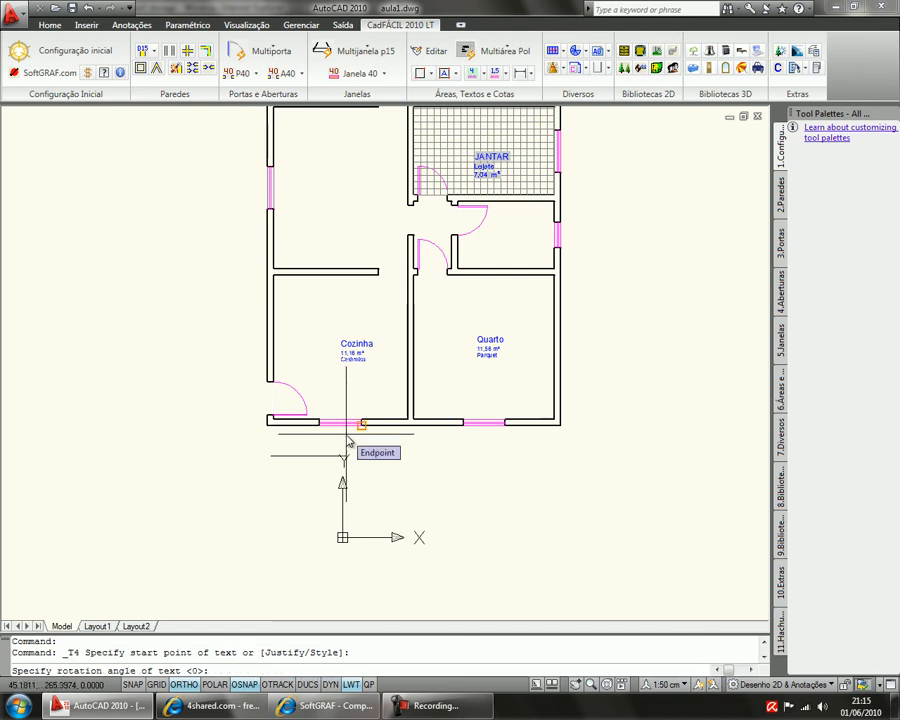
pyautogui.press('Return')
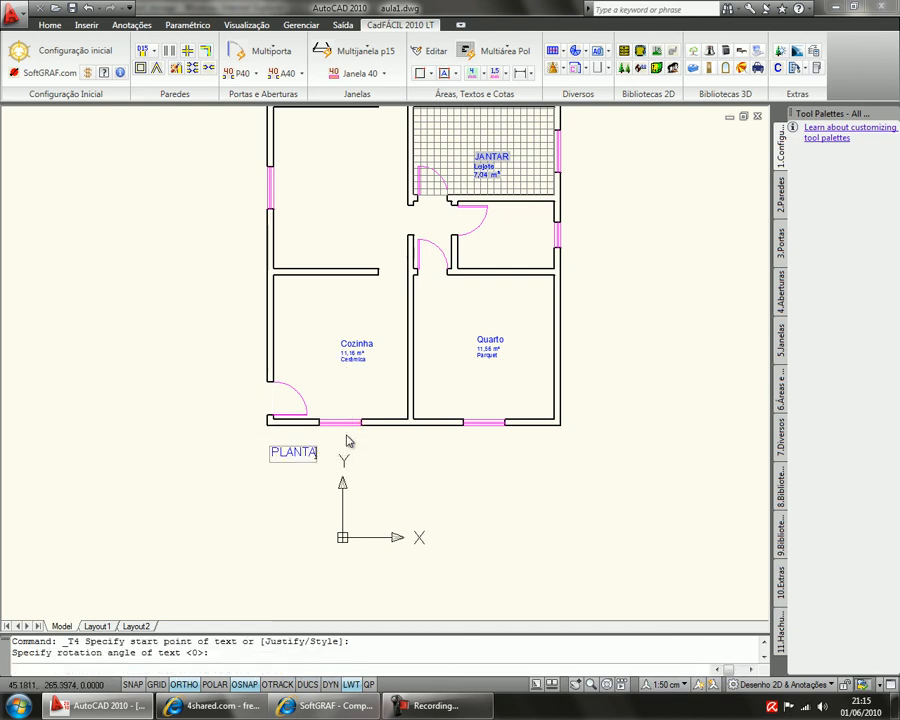
pyautogui.write('PLANTA  BAIXA')
pyautogui.press('Return')
pyautogui.press('Return')
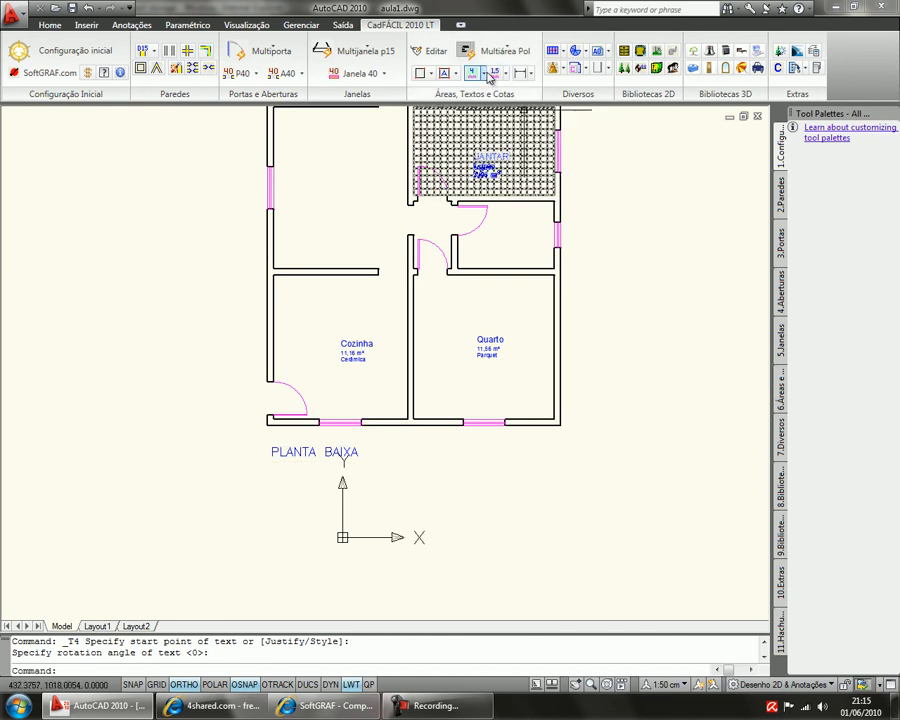
# Step: Place the 2 mm text ESCALA 1/50 horizontally directly below the PLANTA BAIXA title
pyautogui.click(478, 73)
pyautogui.click(478, 120)
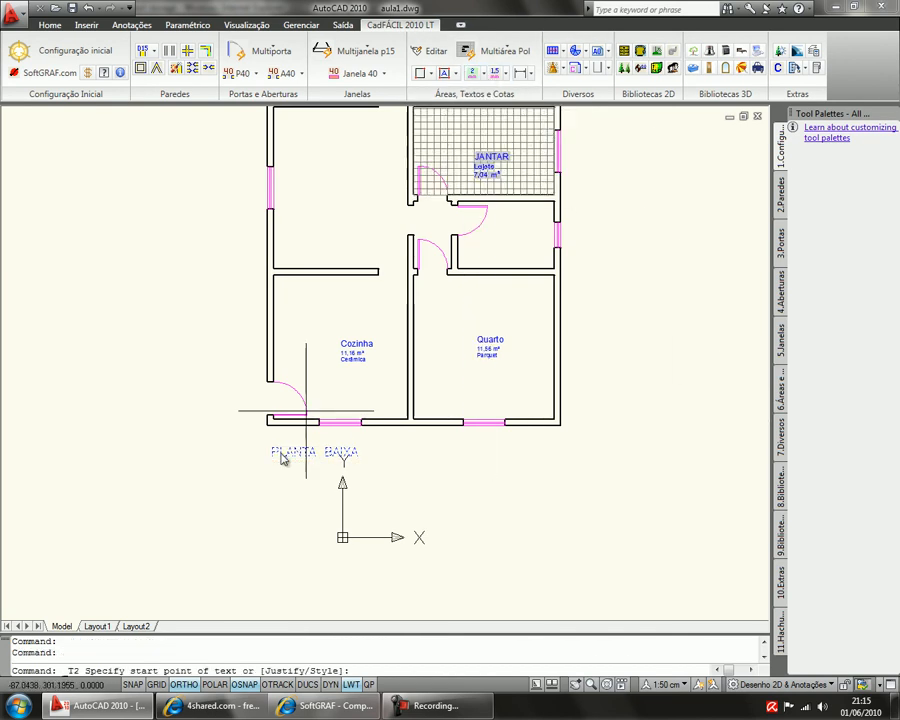
pyautogui.click(279, 478)
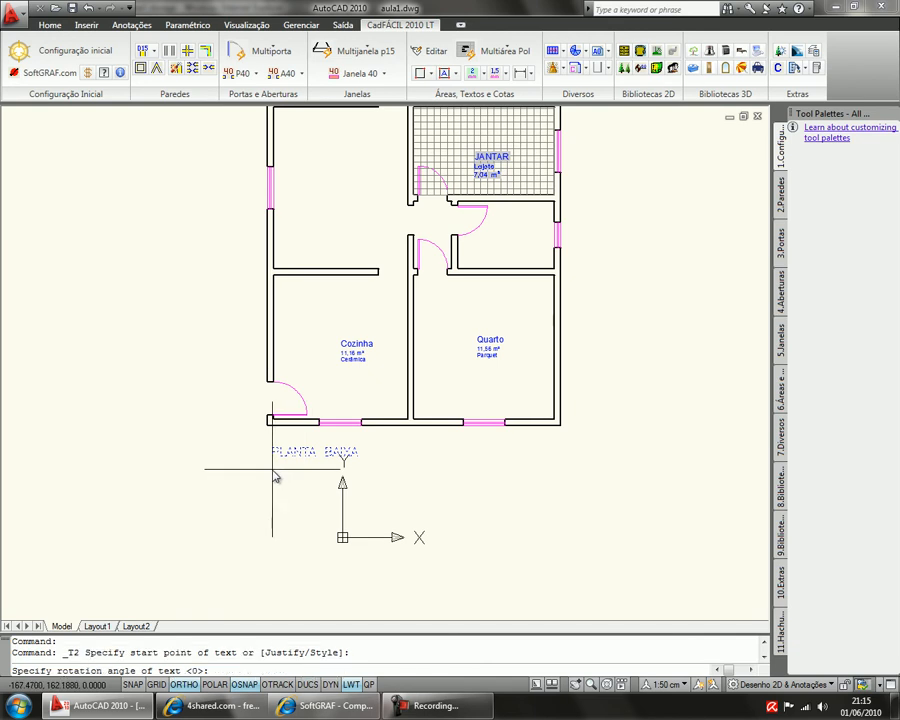
pyautogui.press('Return')
pyautogui.write('ESCALA')
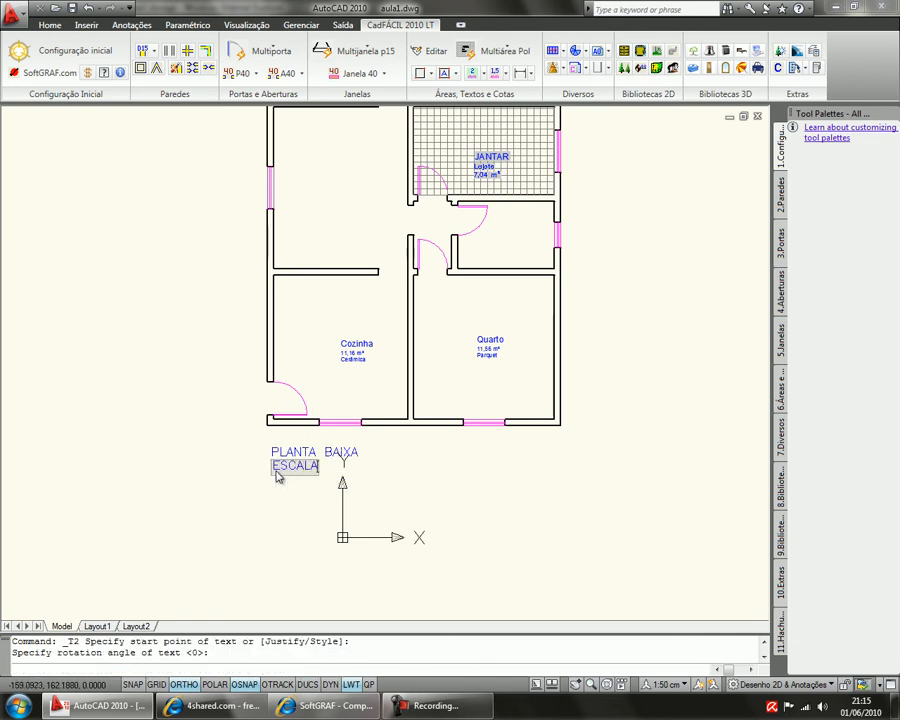
pyautogui.write('    1/50')
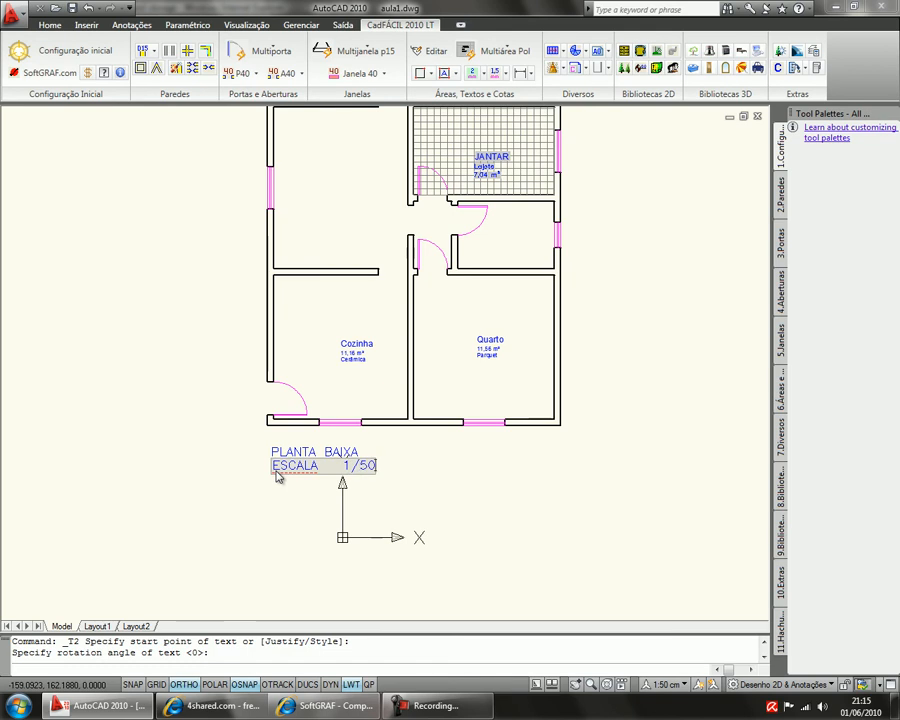
pyautogui.press('Return')
pyautogui.press('Return')
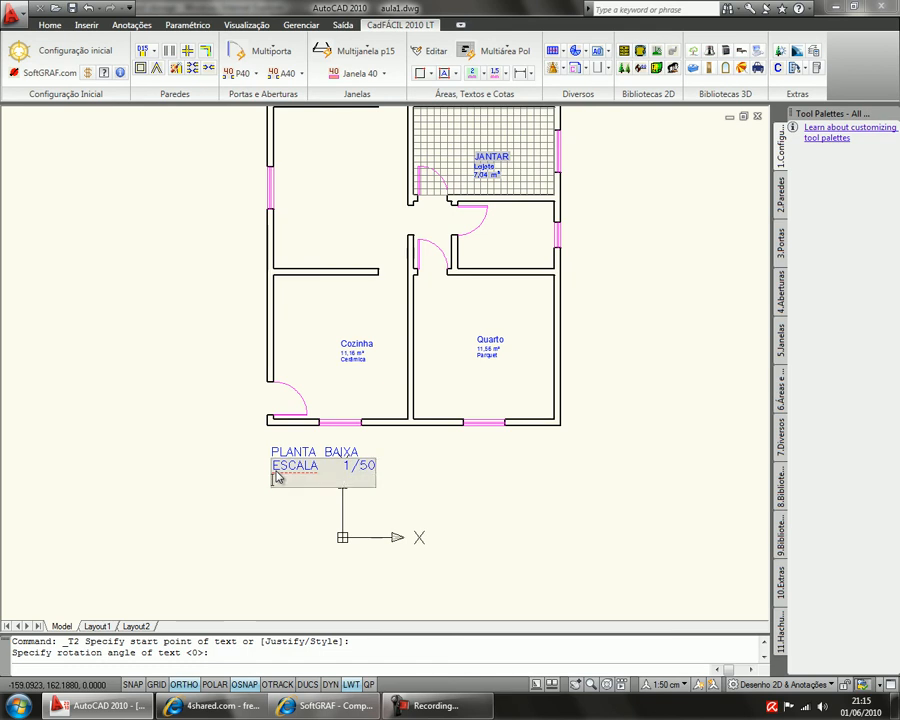
pyautogui.scroll(3, 313, 483)
pyautogui.scroll(2, 408, 434)
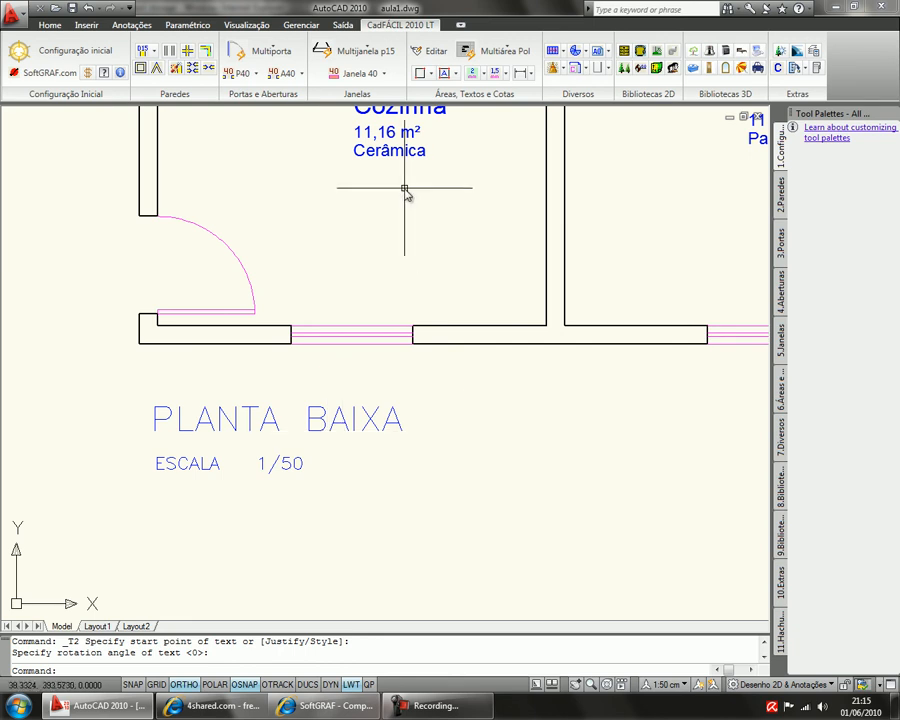
# Step: Browse the selectable fonts for text heights from 7 mm (a partir de 7 mm) in the initial configuration, and cancel everything
pyautogui.click(62, 50)
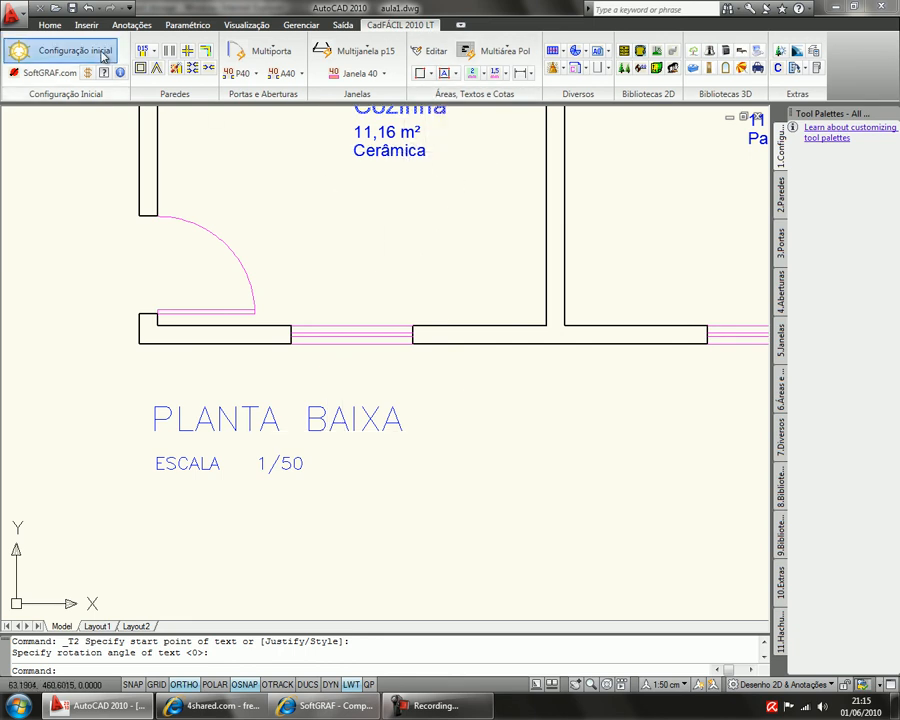
pyautogui.click(364, 301)
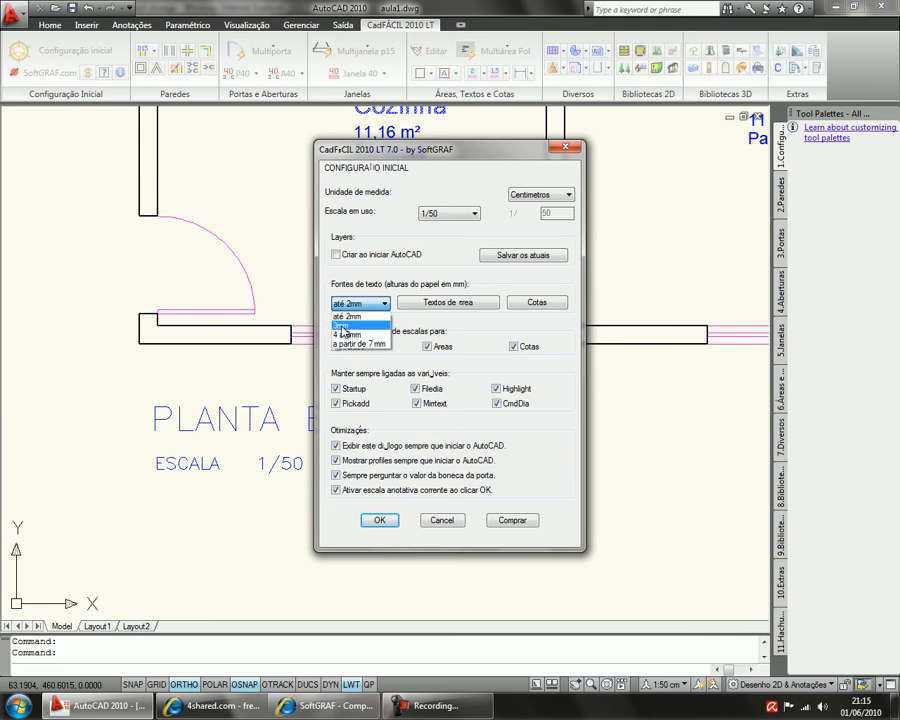
pyautogui.click(374, 344)
pyautogui.click(485, 332)
pyautogui.click(408, 334)
pyautogui.click(502, 331)
pyautogui.click(394, 329)
pyautogui.click(453, 403)
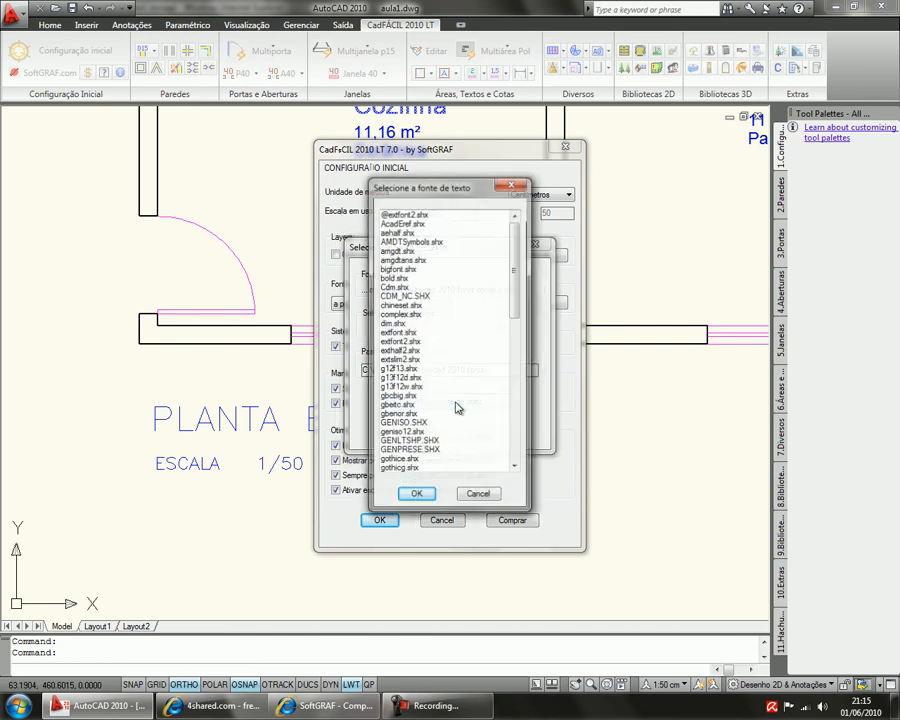
pyautogui.click(477, 498)
pyautogui.click(477, 437)
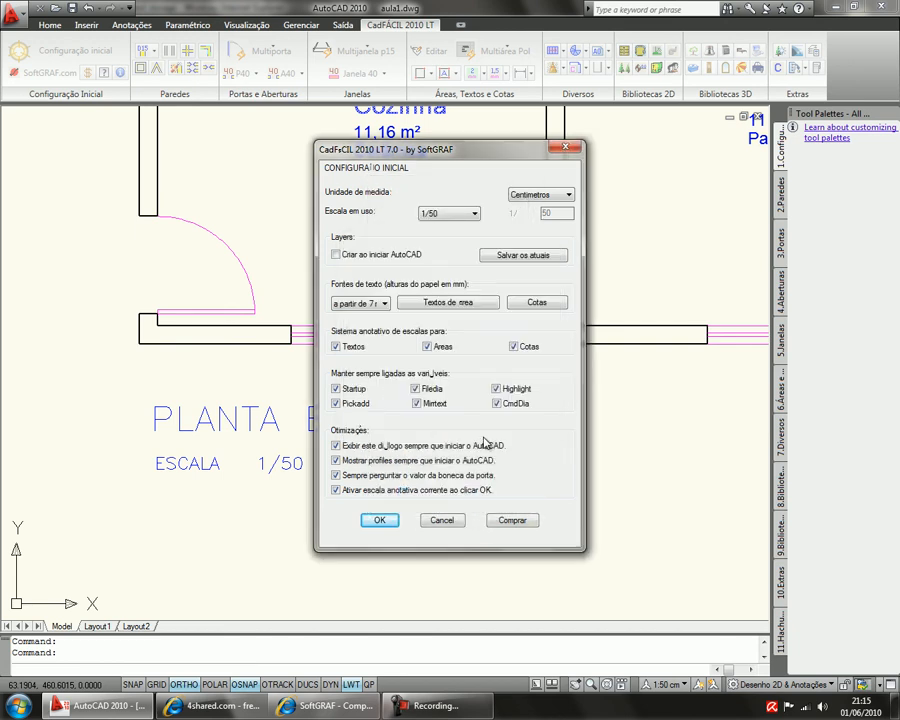
pyautogui.click(441, 520)
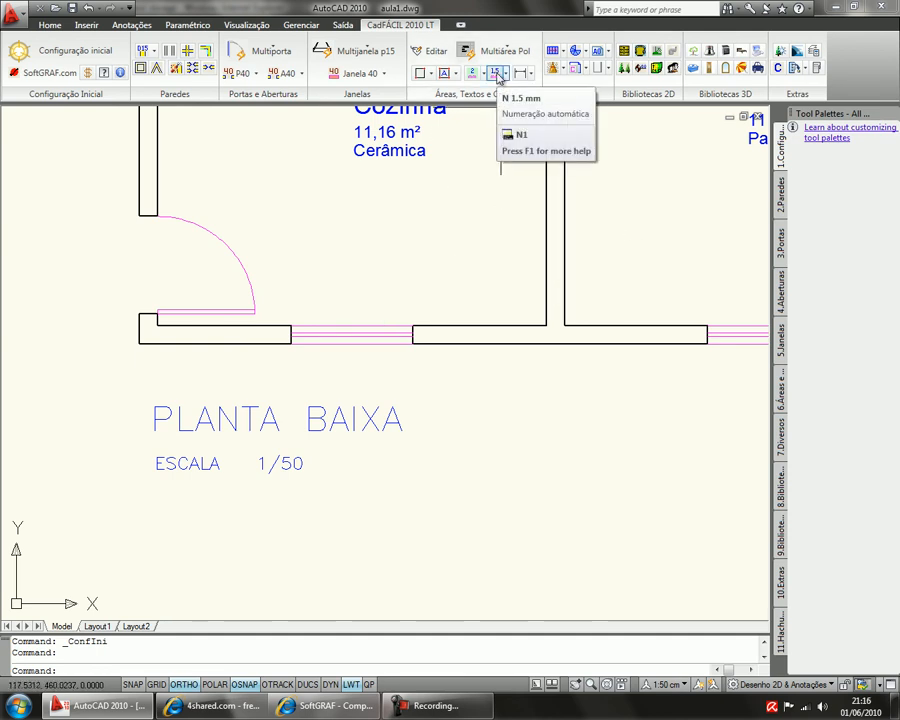
# Step: Draw a 2D stair in the empty area right of the main floor plan: length 300, width 100, 12 steps, rotation 0
pyautogui.scroll(-5, 452, 180)
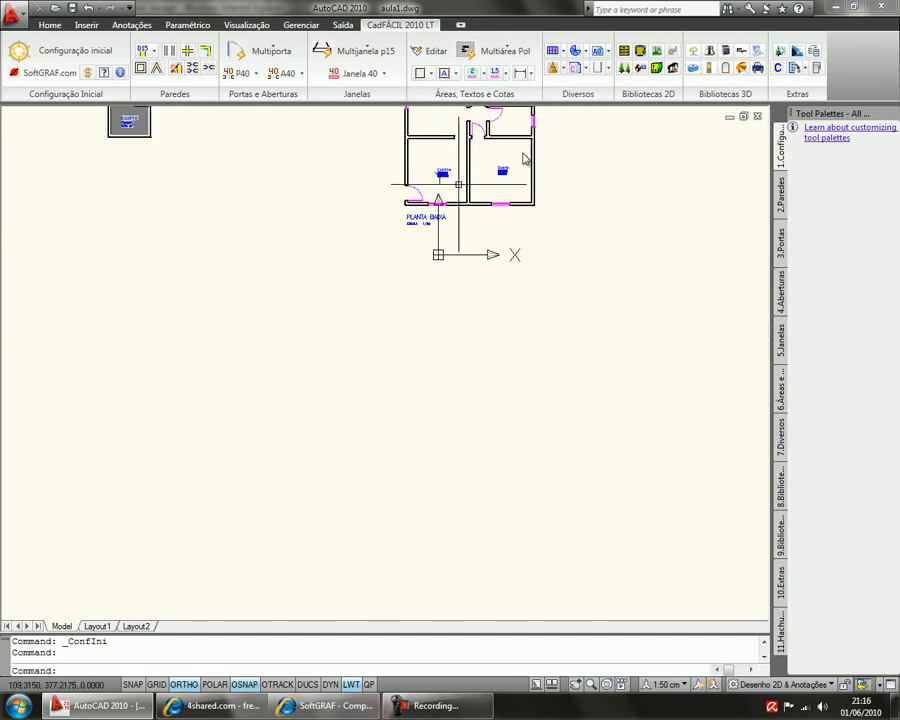
pyautogui.scroll(2, 400, 270)
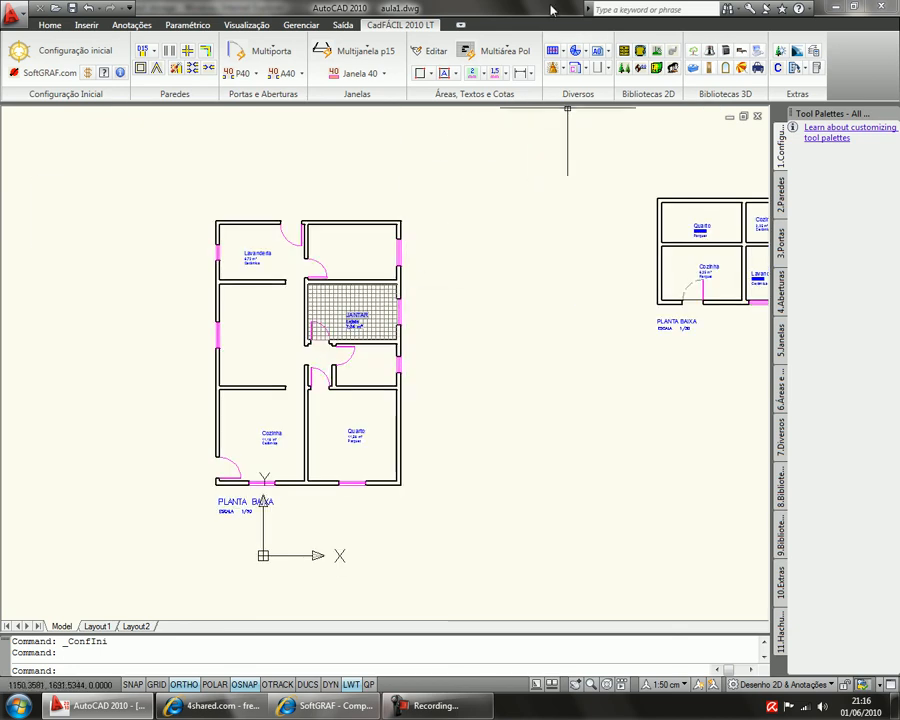
pyautogui.click(565, 51)
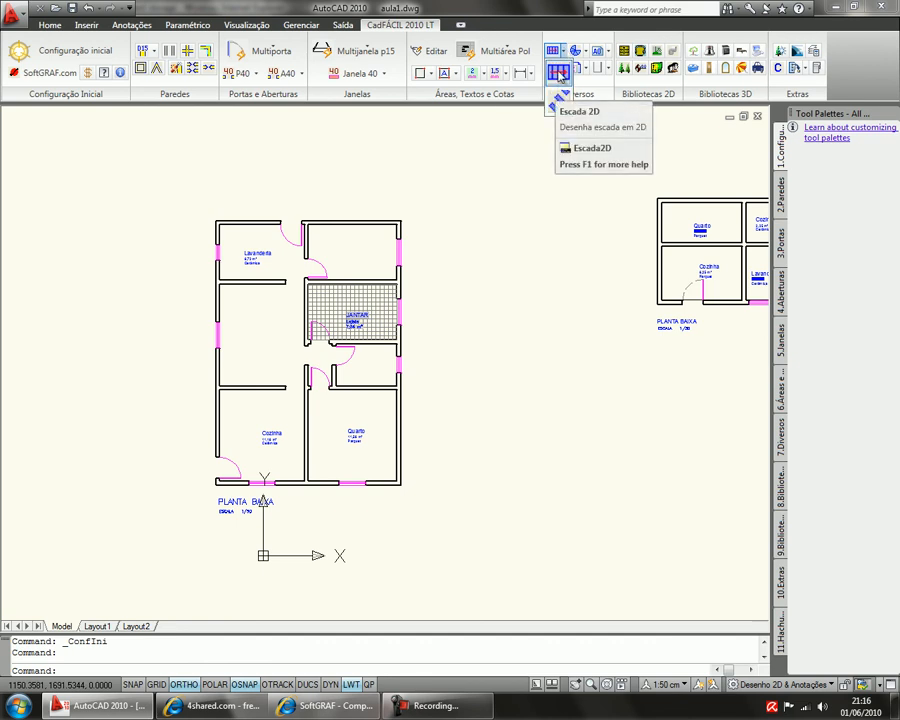
pyautogui.click(559, 73)
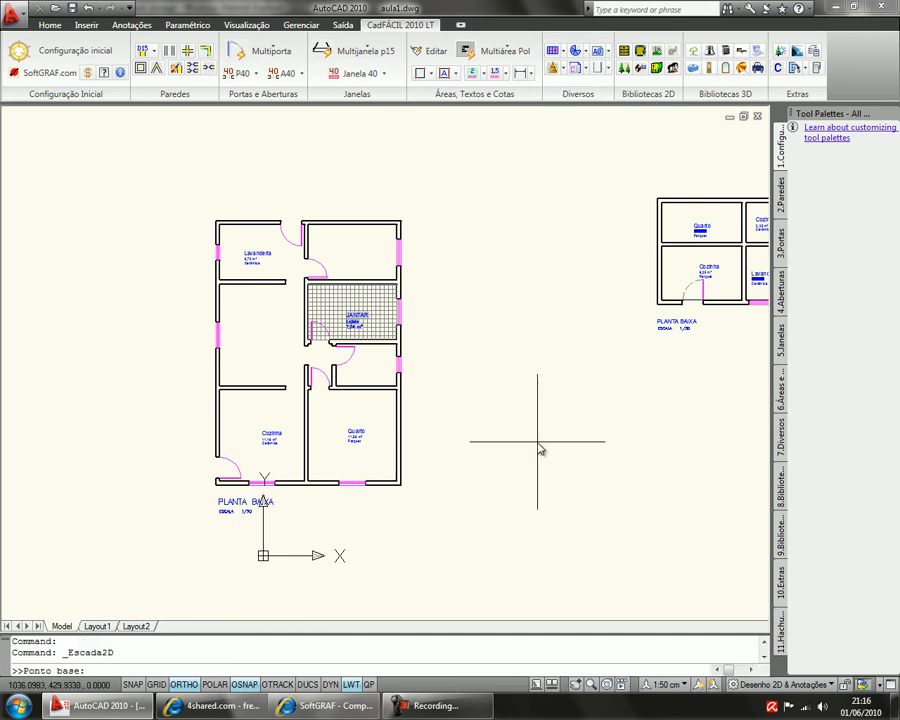
pyautogui.click(516, 496)
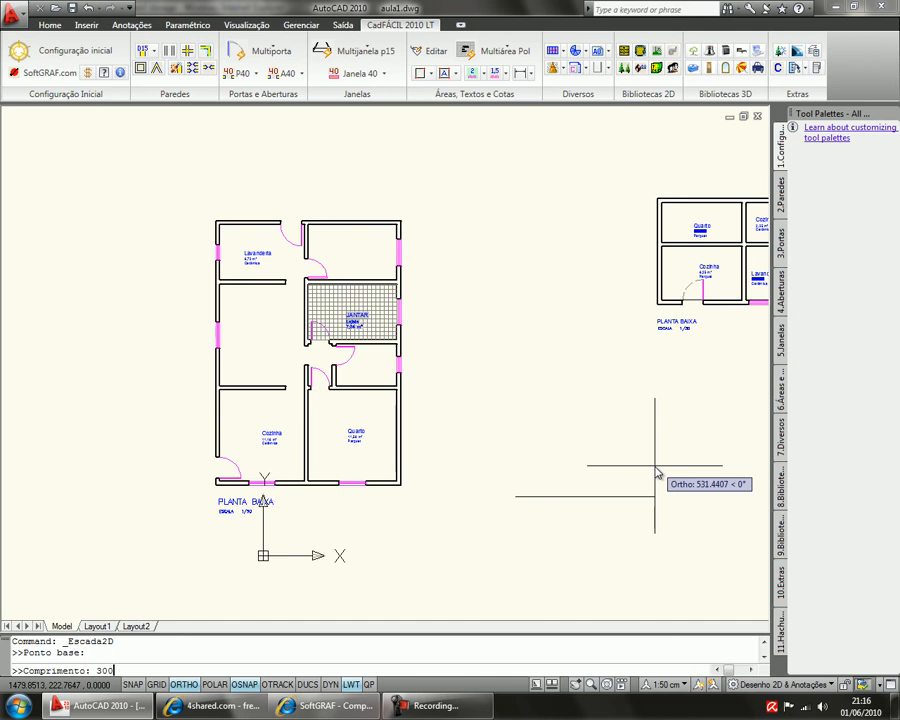
pyautogui.write('300')
pyautogui.press('Return')
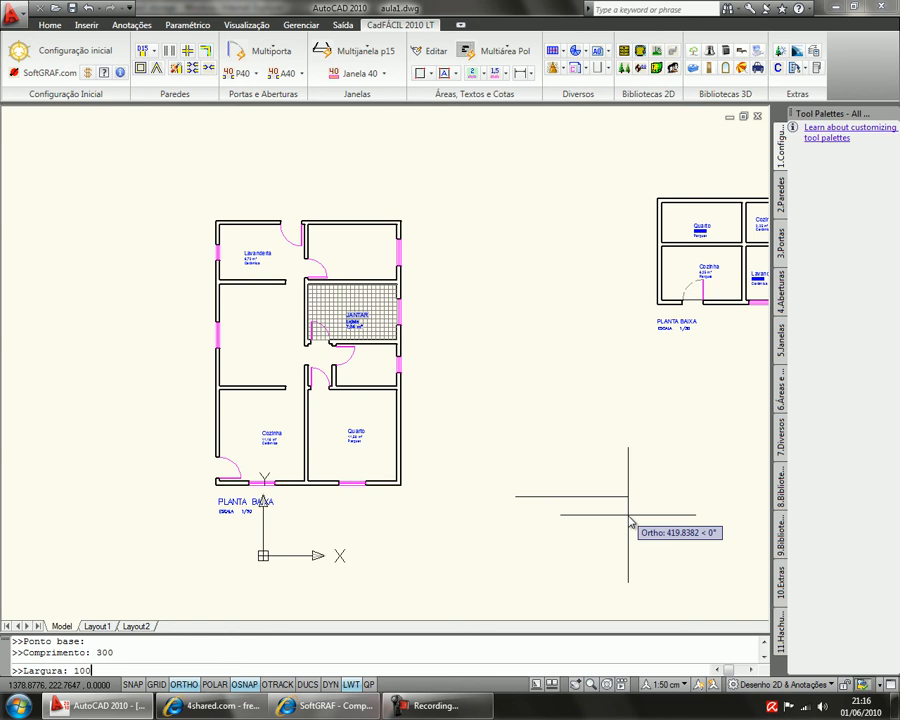
pyautogui.press('Return')
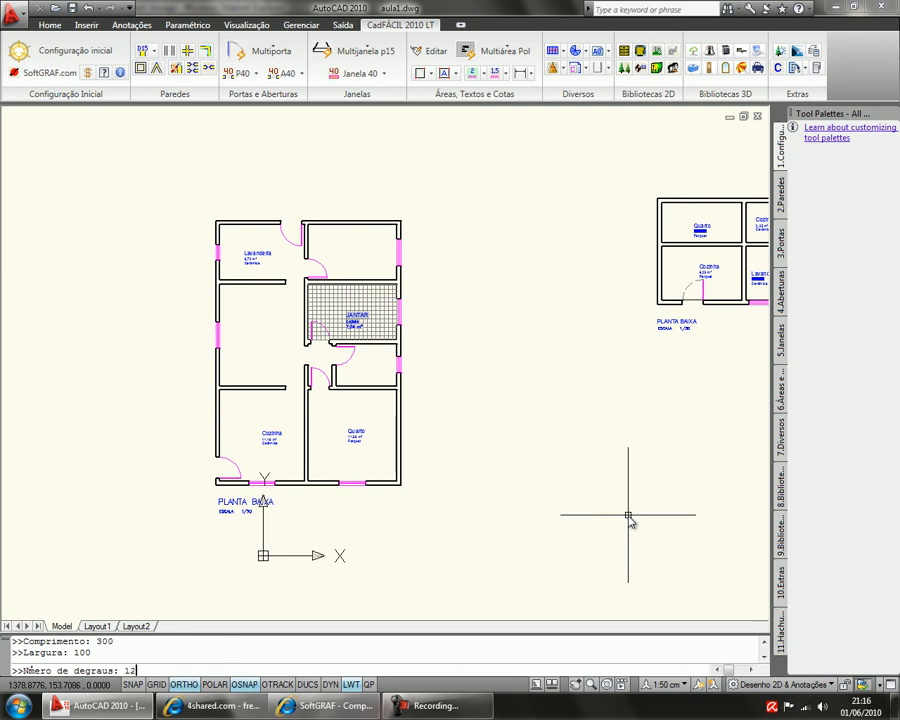
pyautogui.press('Return')
pyautogui.press('Return')
pyautogui.scroll(5, 585, 480)
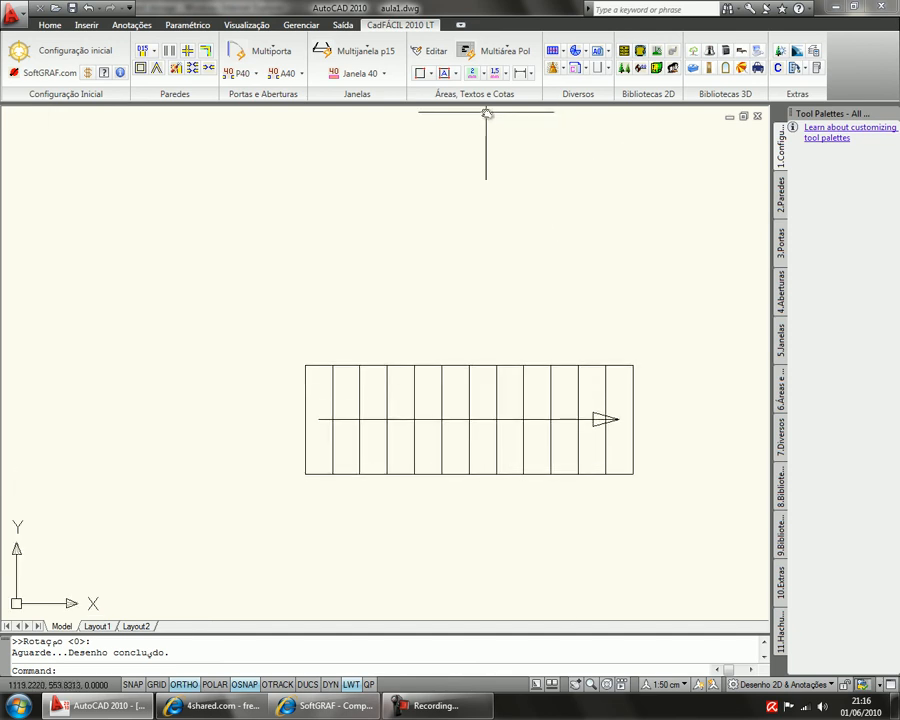
# Step: Start 2 mm automatic numbering with prefix D and object snap off, placing the first number horizontally in the stair's first tread
pyautogui.click(505, 73)
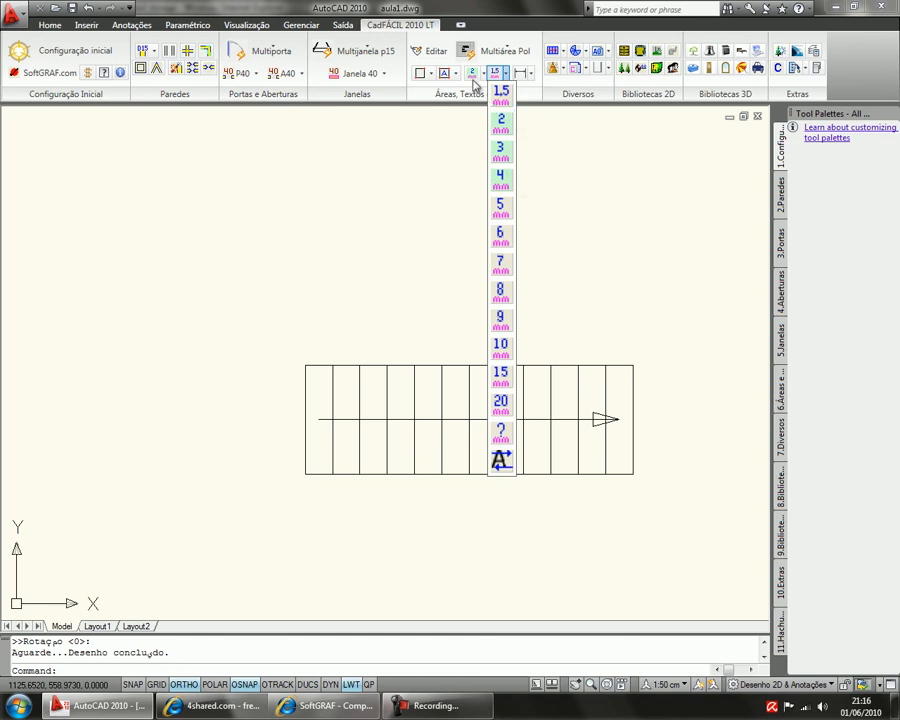
pyautogui.click(506, 124)
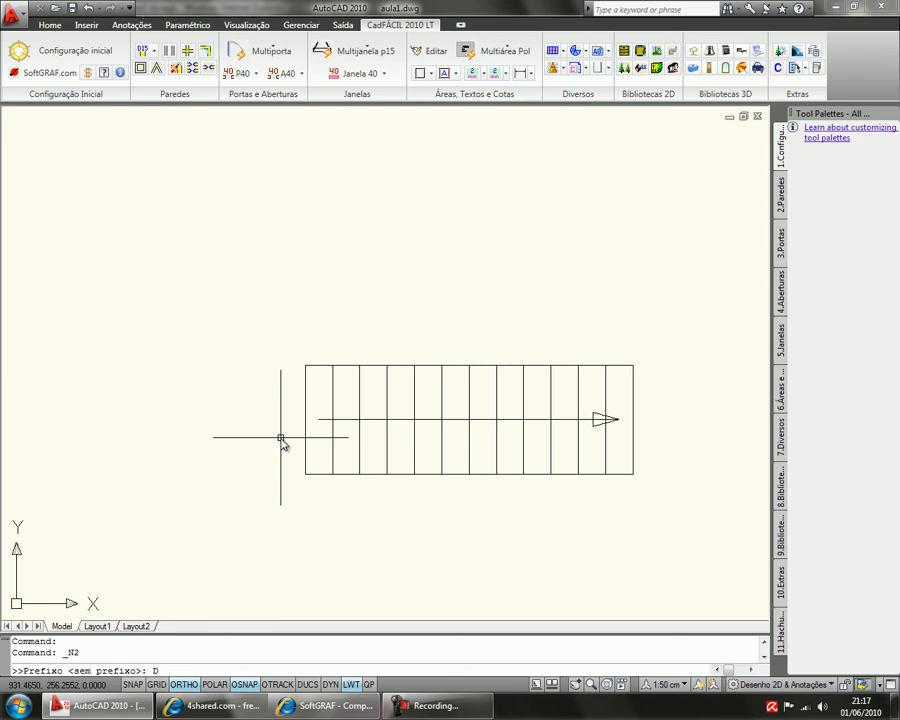
pyautogui.press('Return')
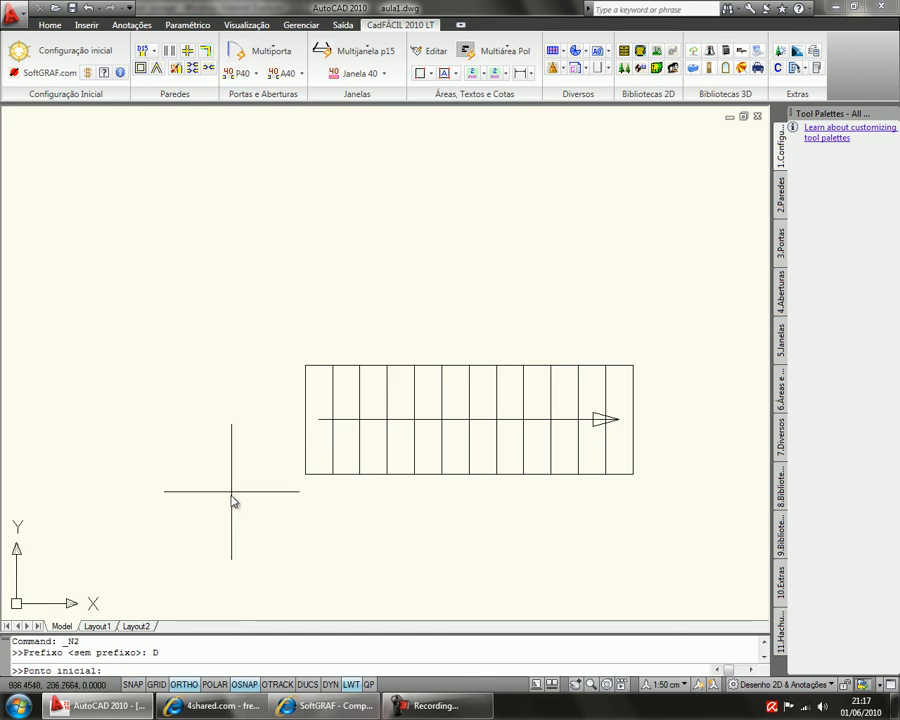
pyautogui.press('F3')
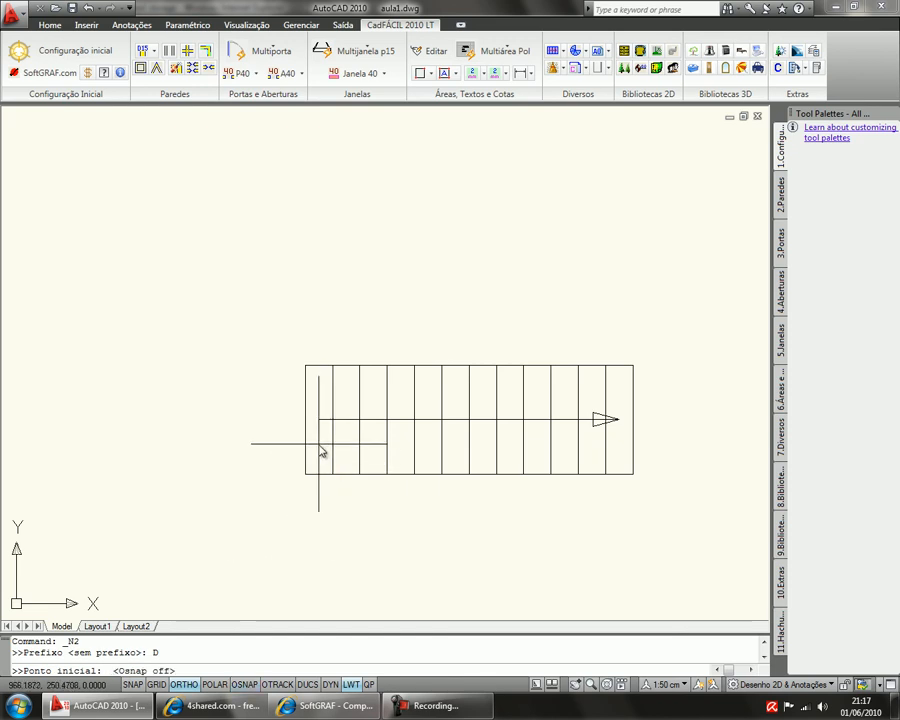
pyautogui.click(312, 447)
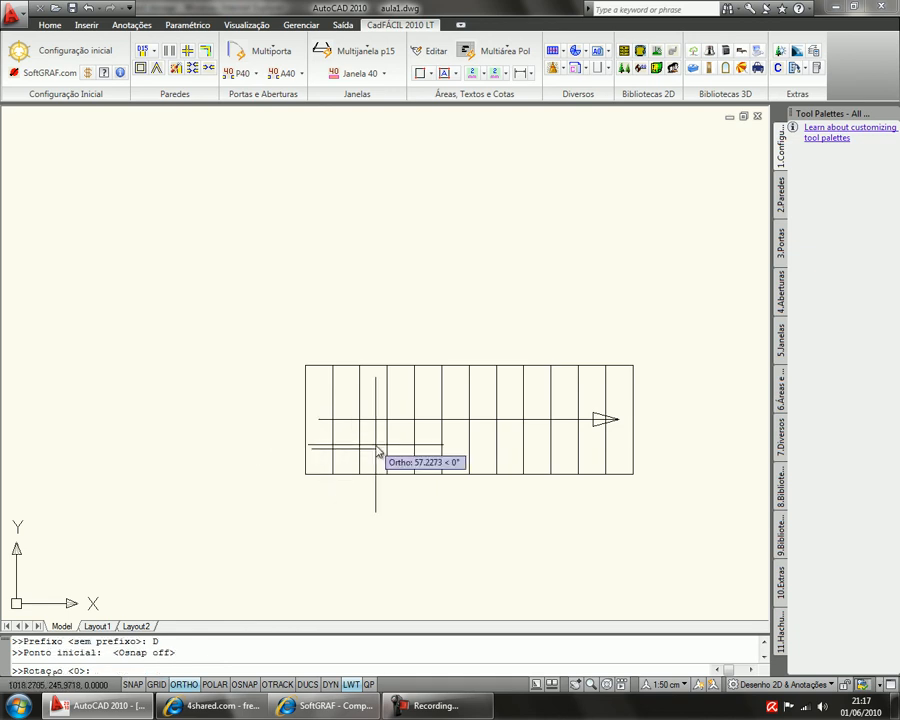
pyautogui.click(378, 453)
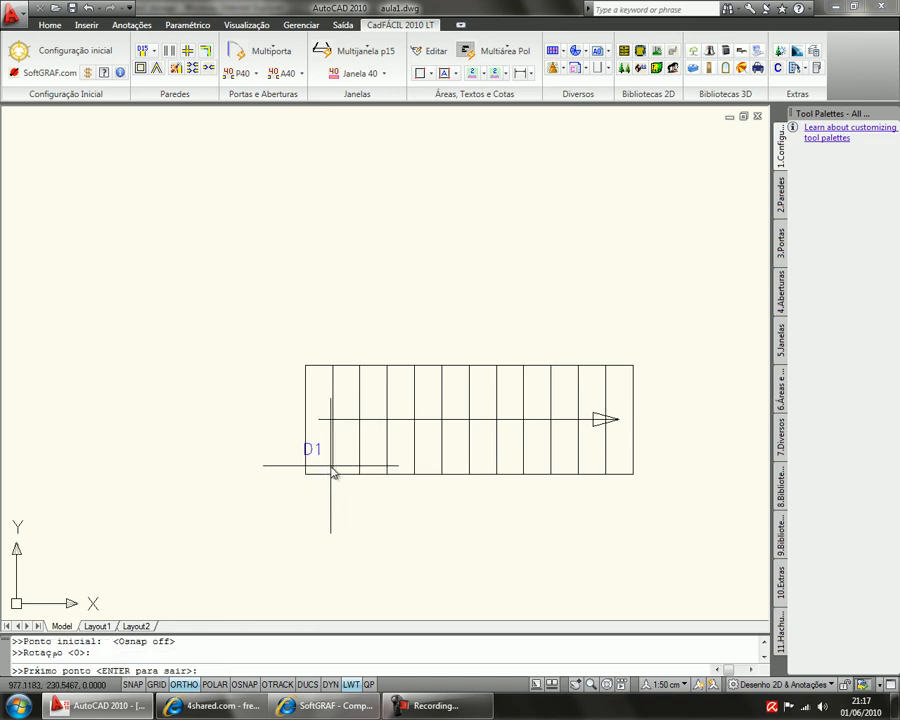
# Step: Number the remaining stair treads in sequence from D2 to D12 along the lower half, and finish the numbering
pyautogui.scroll(3, 333, 469)
pyautogui.moveTo(367, 452); pyautogui.dragTo(153, 460, button='middle')
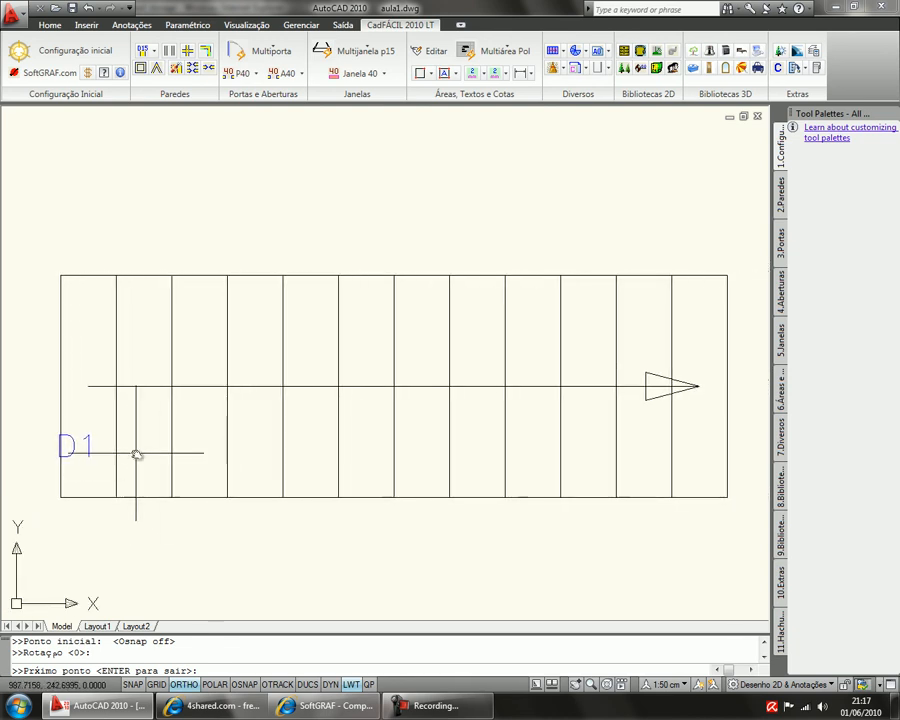
pyautogui.click(195, 462)
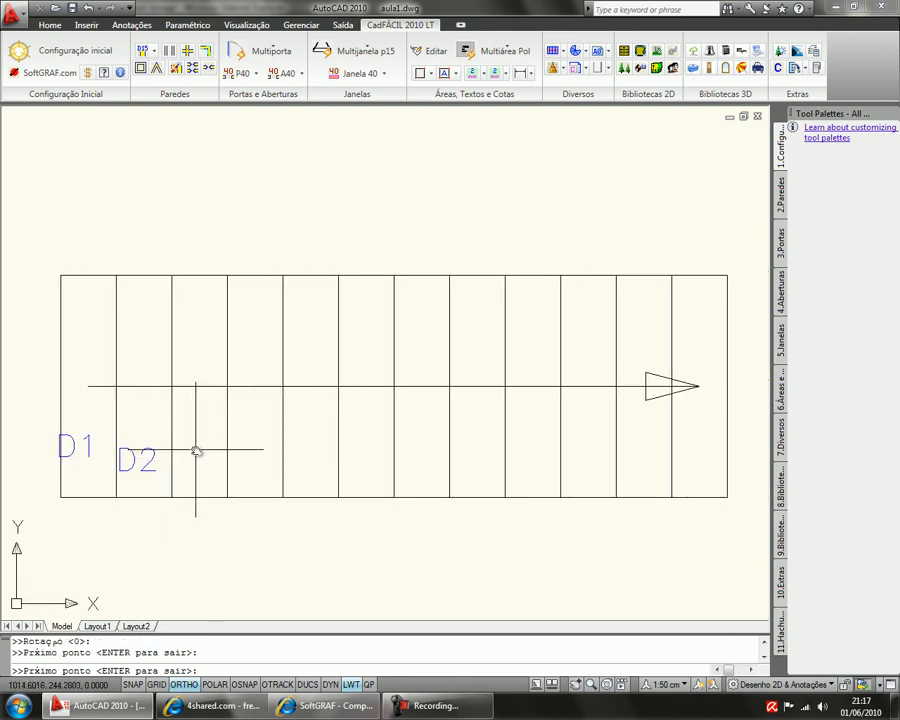
pyautogui.click(254, 441)
pyautogui.click(305, 441)
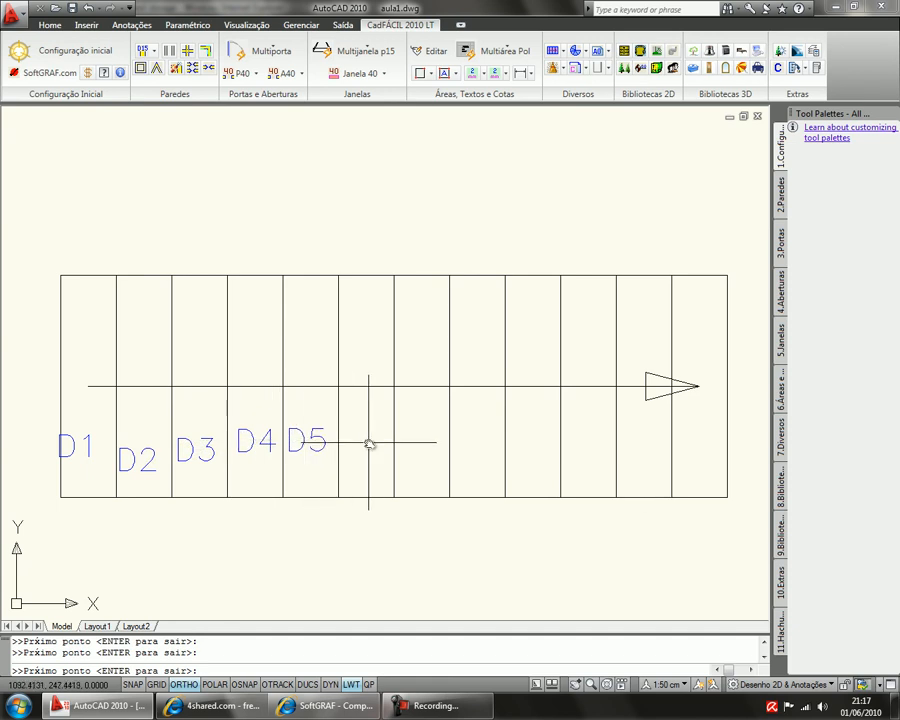
pyautogui.click(411, 442)
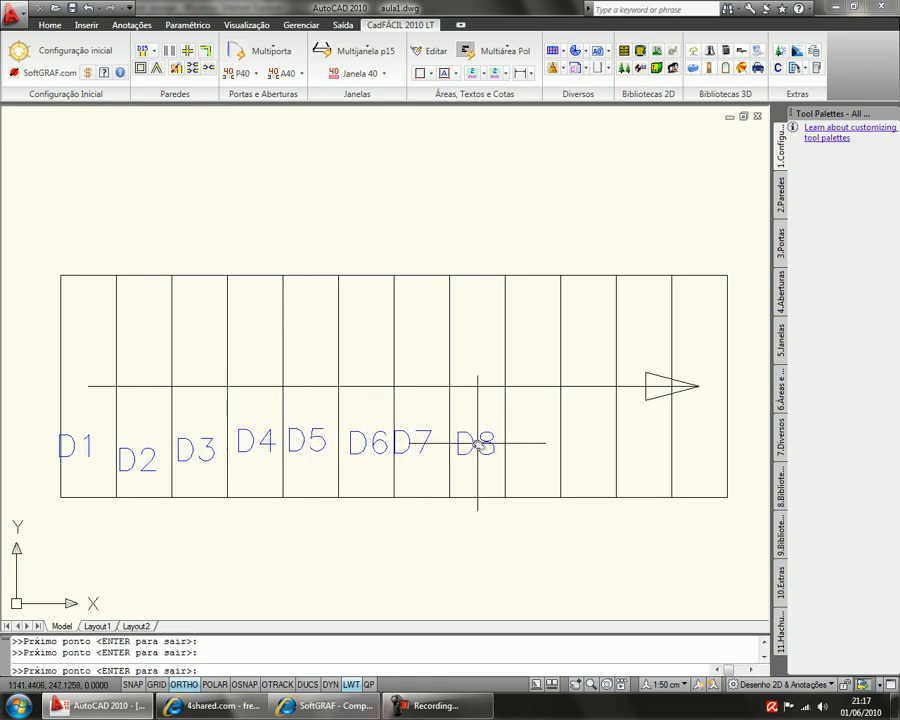
pyautogui.click(531, 443)
pyautogui.click(590, 441)
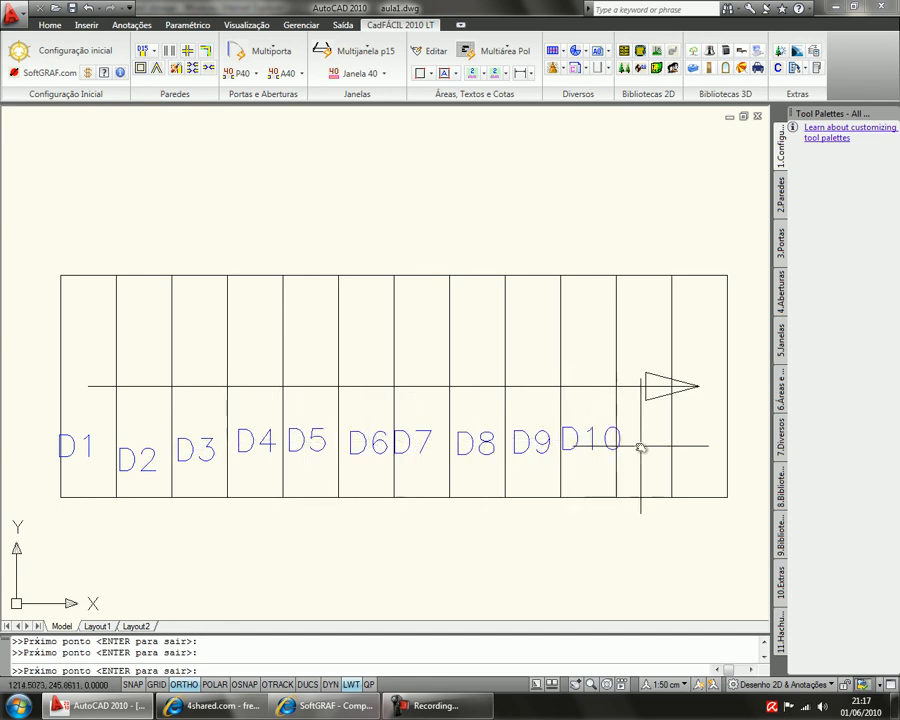
pyautogui.click(644, 442)
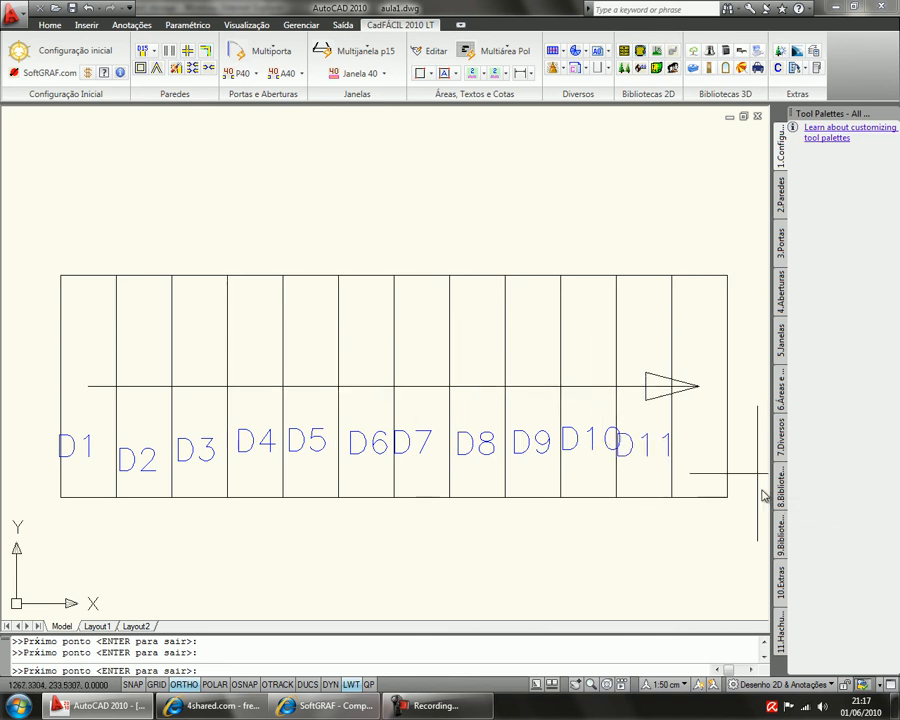
pyautogui.click(697, 443)
pyautogui.press('Return')
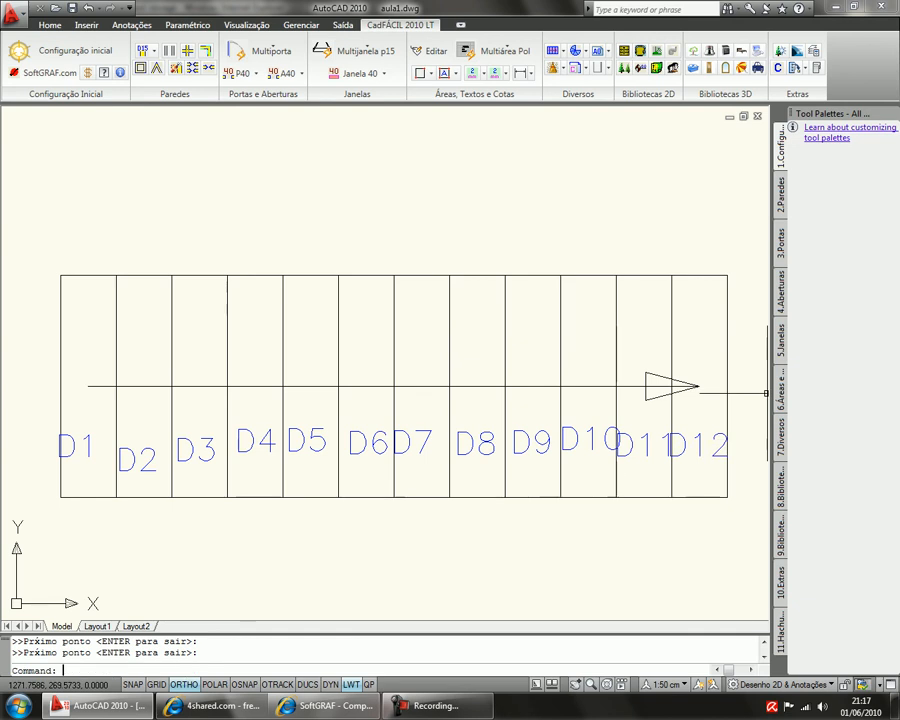
# Step: Start a 2 mm automatic numbering with prefix P and place the first number horizontally in the Cozinha outer door opening
pyautogui.scroll(-5, 346, 486)
pyautogui.moveTo(142, 431); pyautogui.dragTo(346, 459, button='middle')
pyautogui.scroll(6, 303, 482)
pyautogui.scroll(-3, 357, 438)
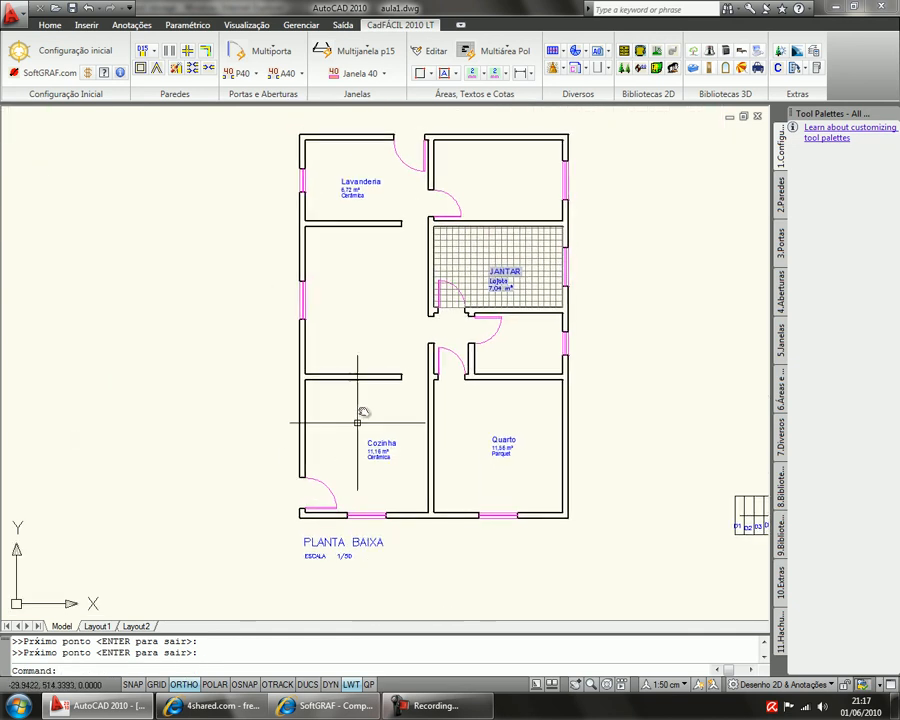
pyautogui.click(506, 76)
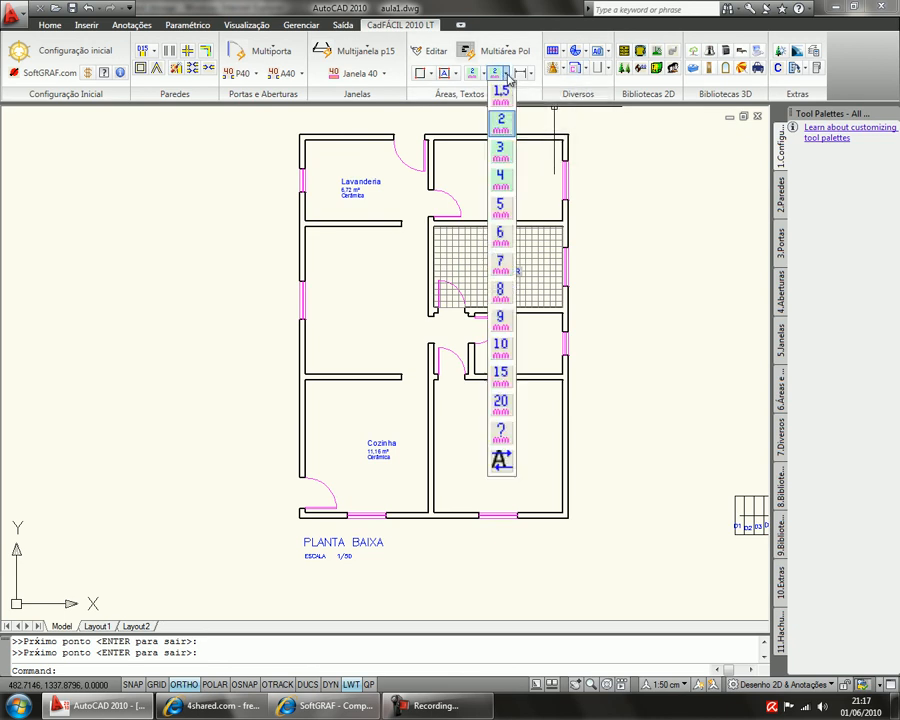
pyautogui.click(502, 122)
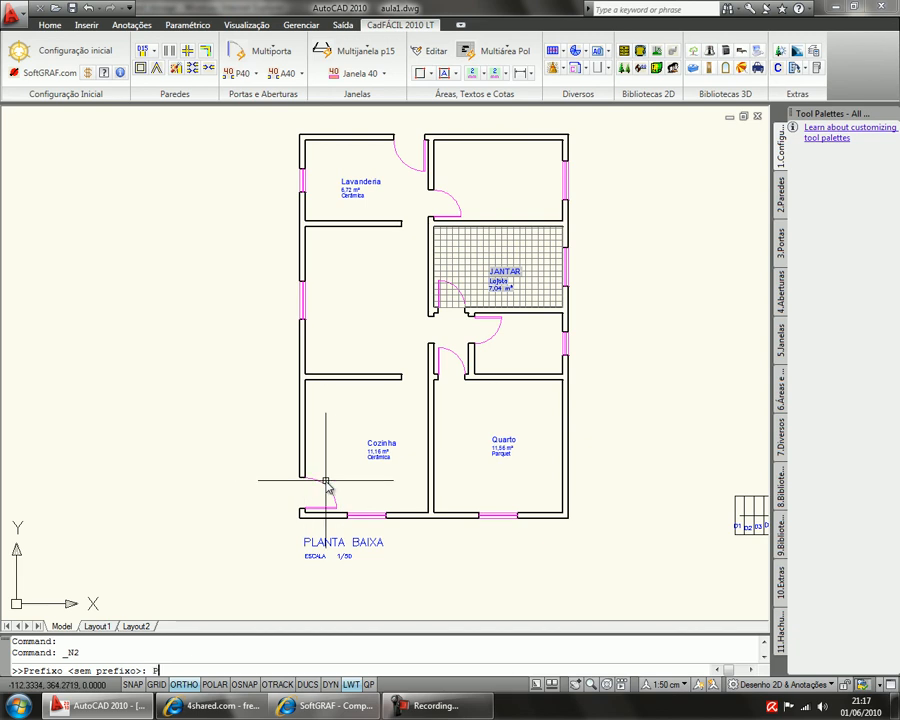
pyautogui.write('P')
pyautogui.press('Return')
pyautogui.scroll(2, 312, 490)
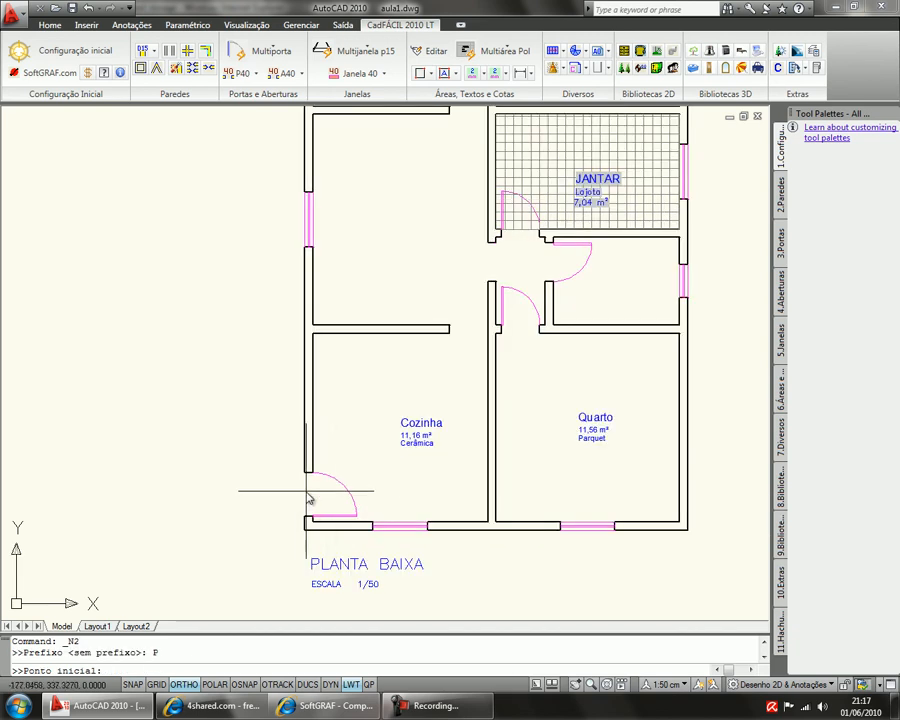
pyautogui.click(308, 506)
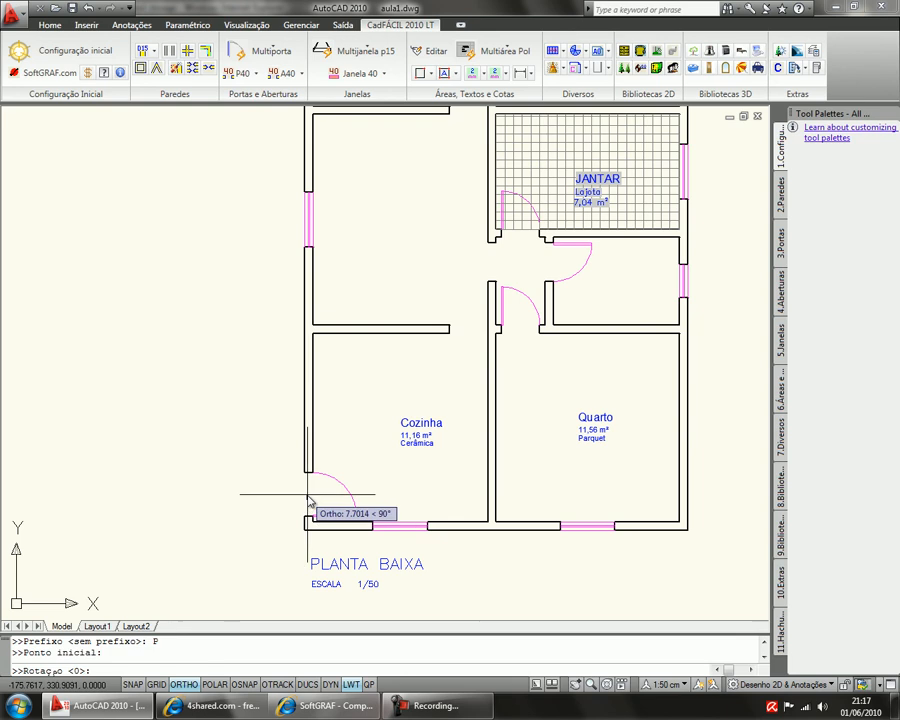
pyautogui.press('Return')
# Step: Place door numbers P2 at the Quarto door, P3 at the small room's door and P4 at the JANTAR door
pyautogui.scroll(-3, 400, 425)
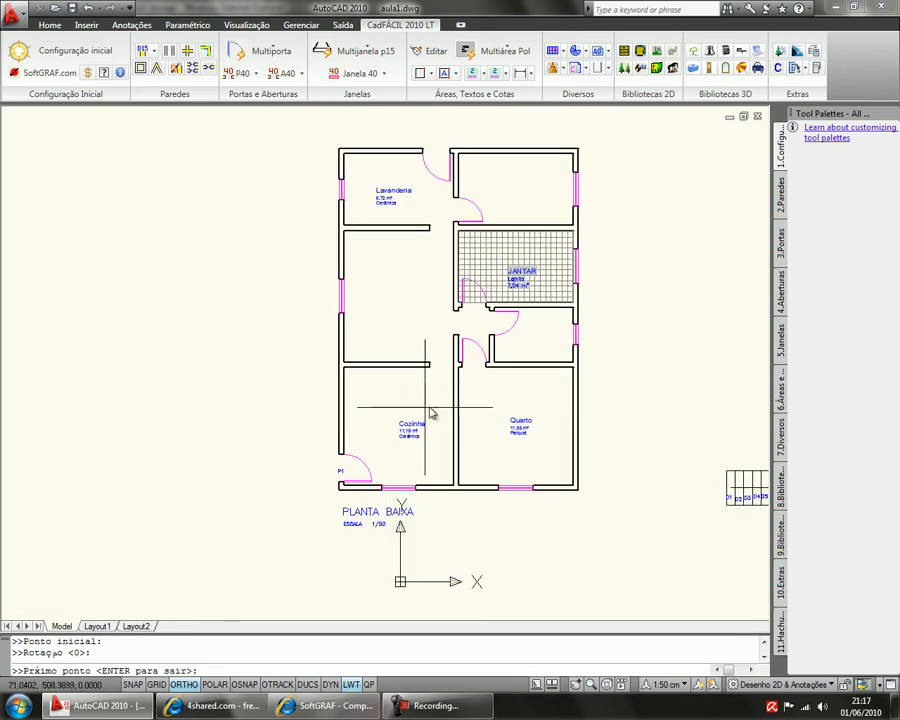
pyautogui.scroll(3, 459, 394)
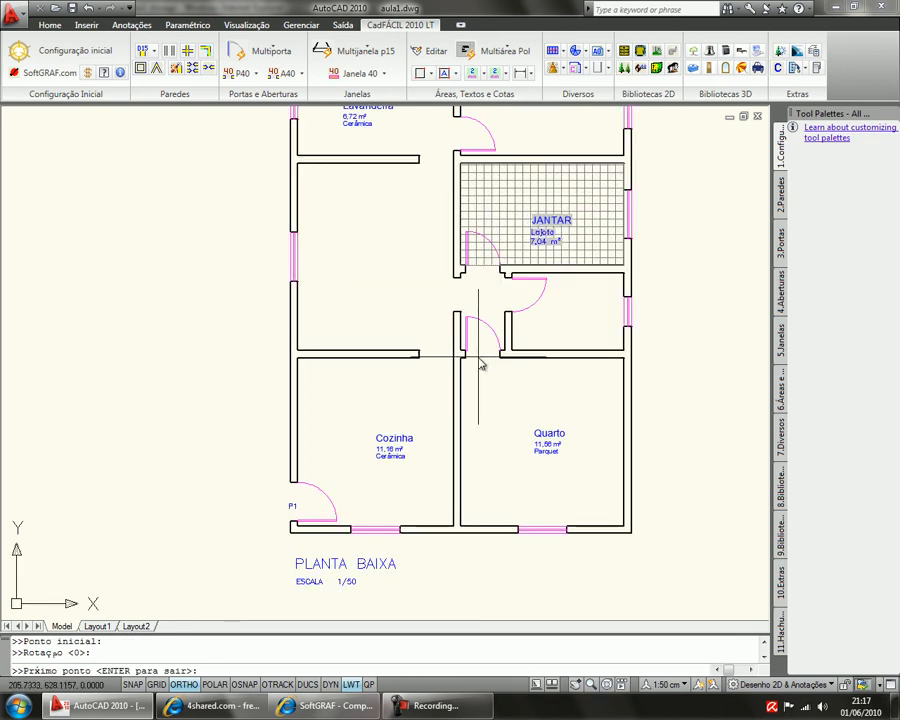
pyautogui.click(481, 365)
pyautogui.click(512, 300)
pyautogui.scroll(3, 512, 300)
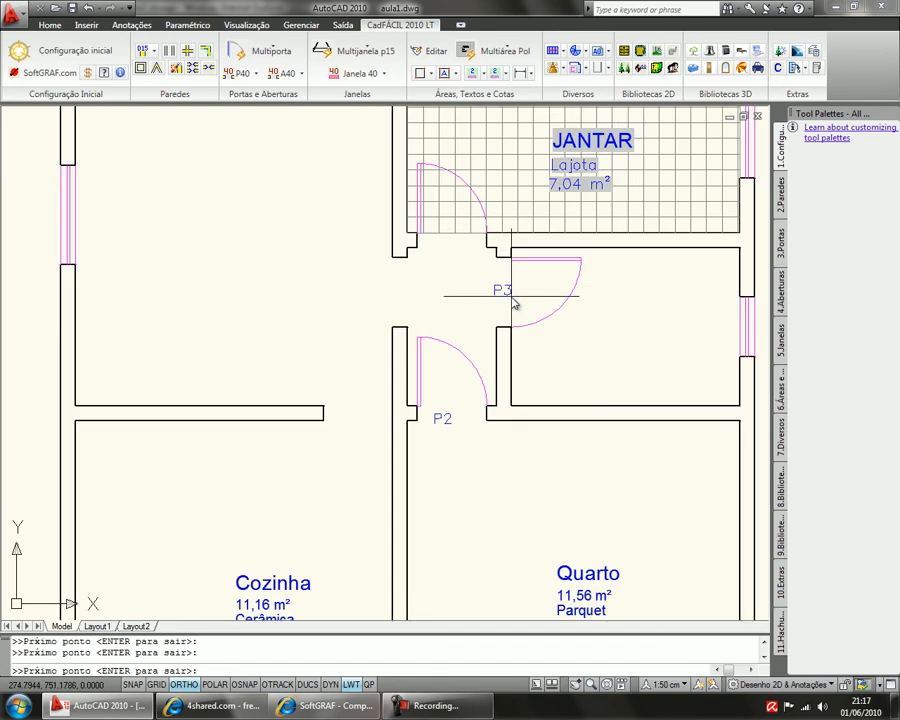
pyautogui.click(510, 252)
# Step: Place P5 in the upper-right room's door opening and P6 in the Lavanderia outer door opening, and end the numbering
pyautogui.scroll(-3, 528, 289)
pyautogui.moveTo(508, 224); pyautogui.dragTo(511, 472, button='middle')
pyautogui.scroll(3, 489, 424)
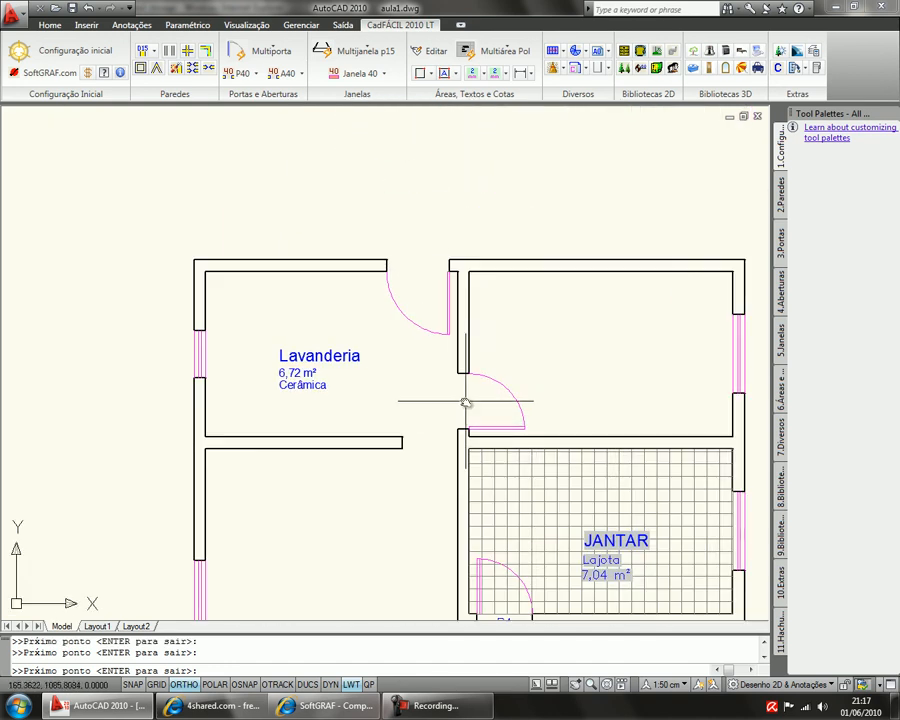
pyautogui.click(460, 401)
pyautogui.click(416, 266)
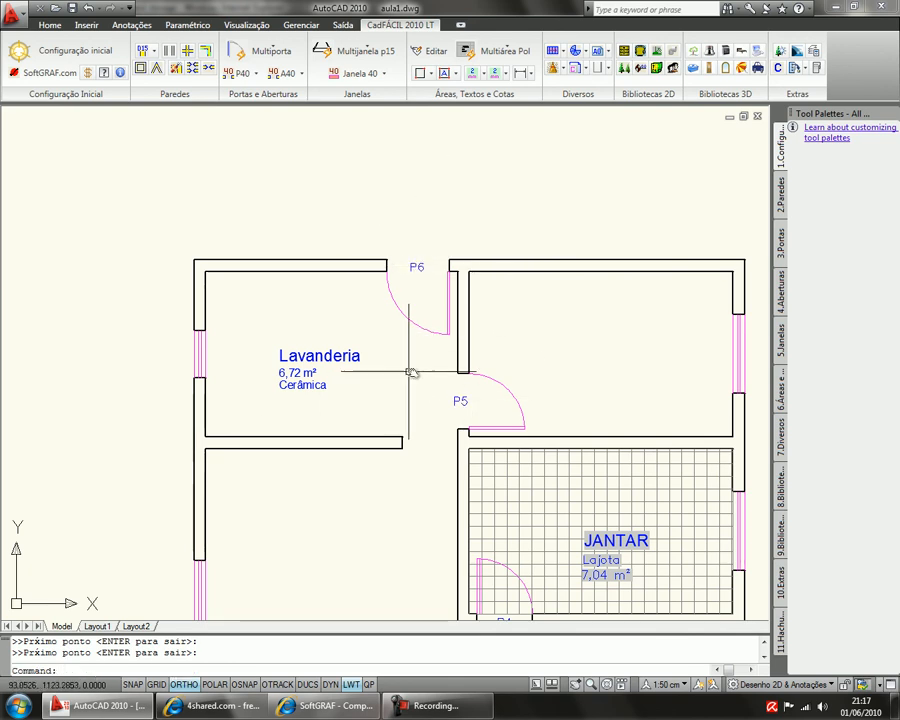
pyautogui.scroll(-3, 432, 375)
pyautogui.scroll(4, 341, 386)
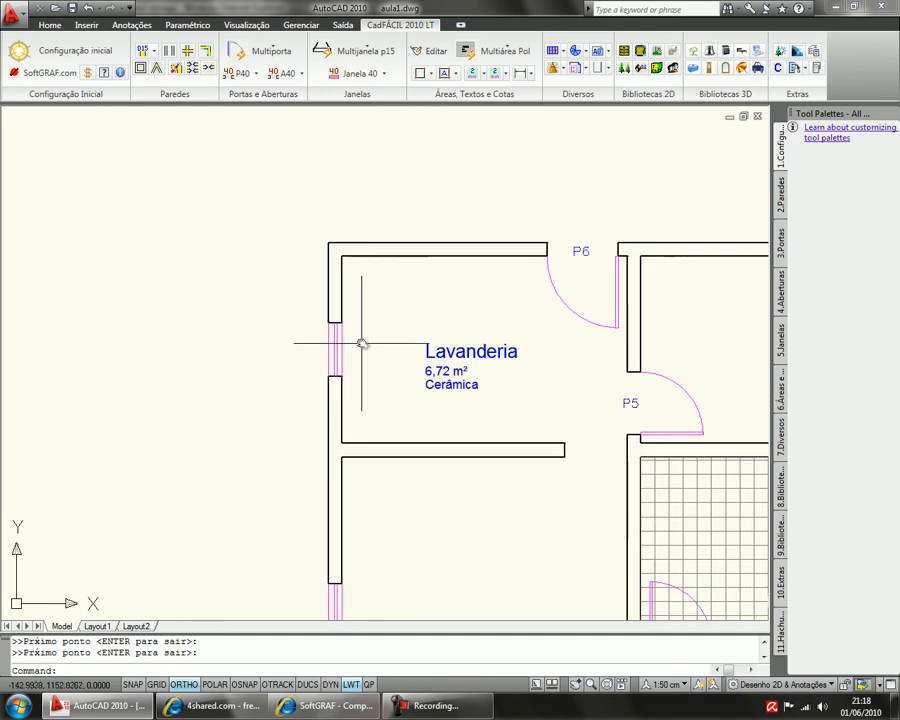
pyautogui.scroll(-4, 350, 486)
pyautogui.moveTo(434, 456); pyautogui.dragTo(369, 288, button='middle')
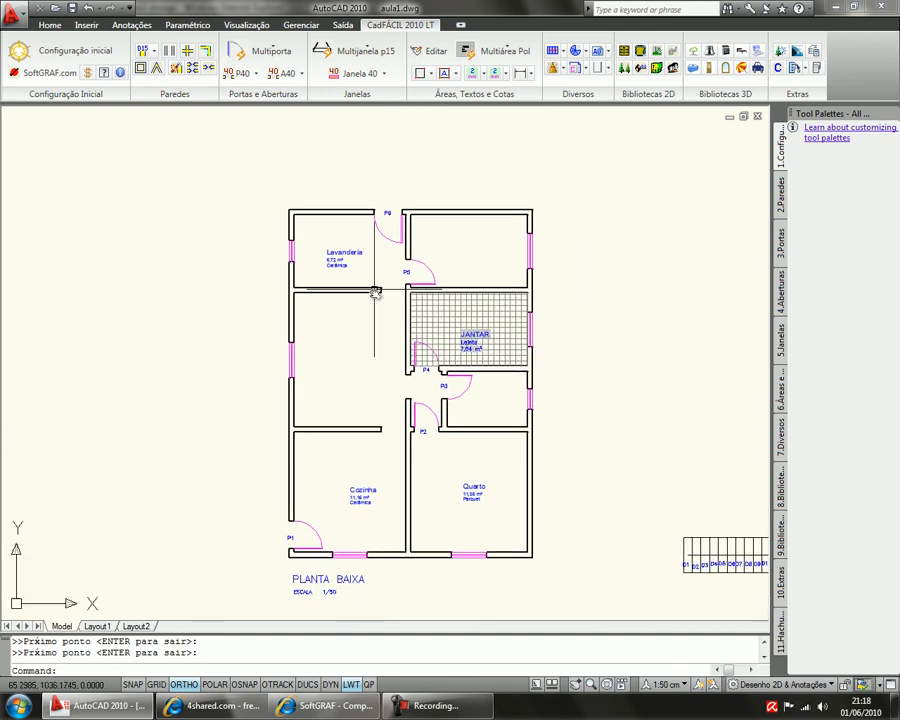
pyautogui.moveTo(447, 261)
pyautogui.mouseDown(button='middle')
pyautogui.moveTo(430, 215)
pyautogui.moveTo(447, 267)
pyautogui.mouseUp(button='middle')
pyautogui.scroll(2, 447, 267)
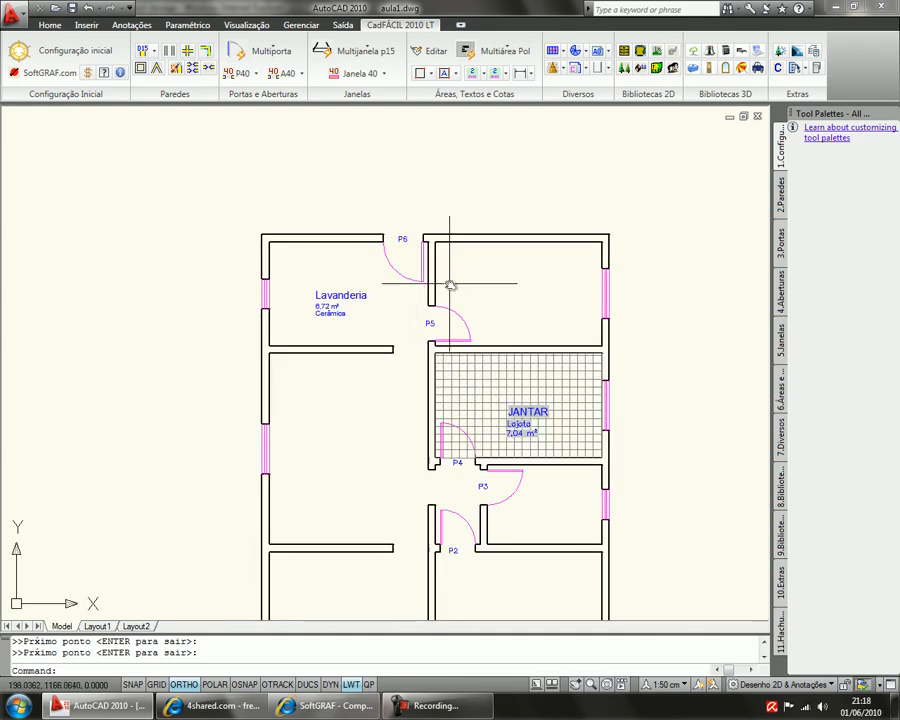
pyautogui.click(432, 74)
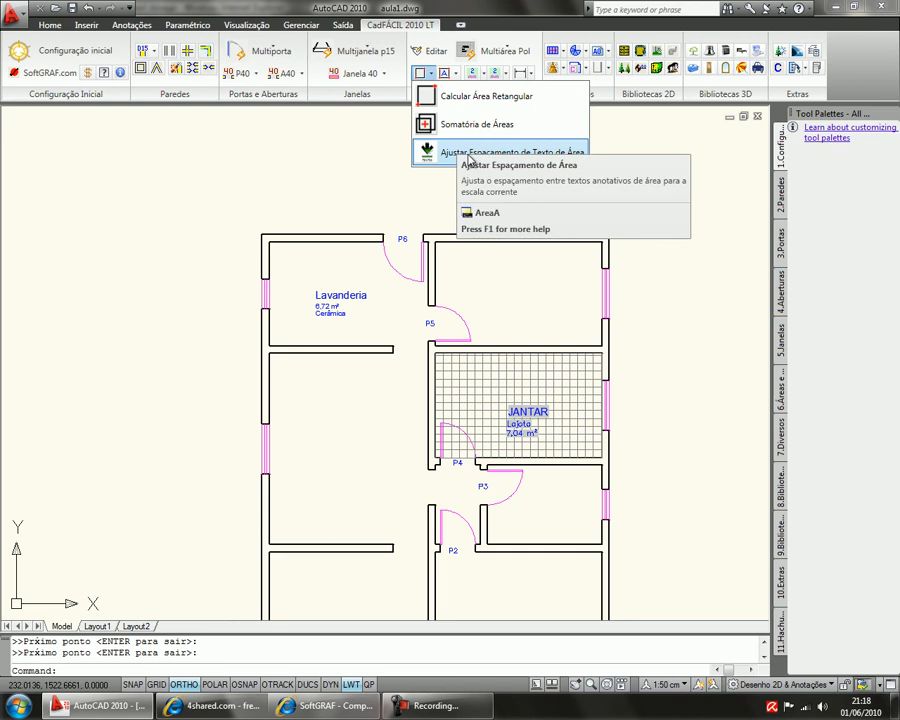
pyautogui.click(455, 74)
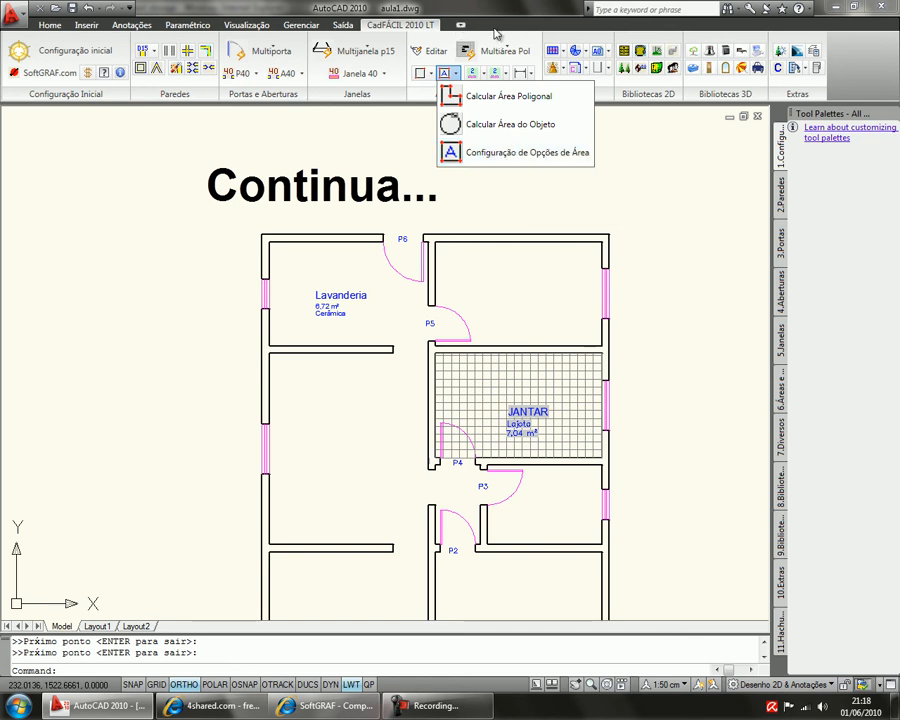
pyautogui.click(539, 77)
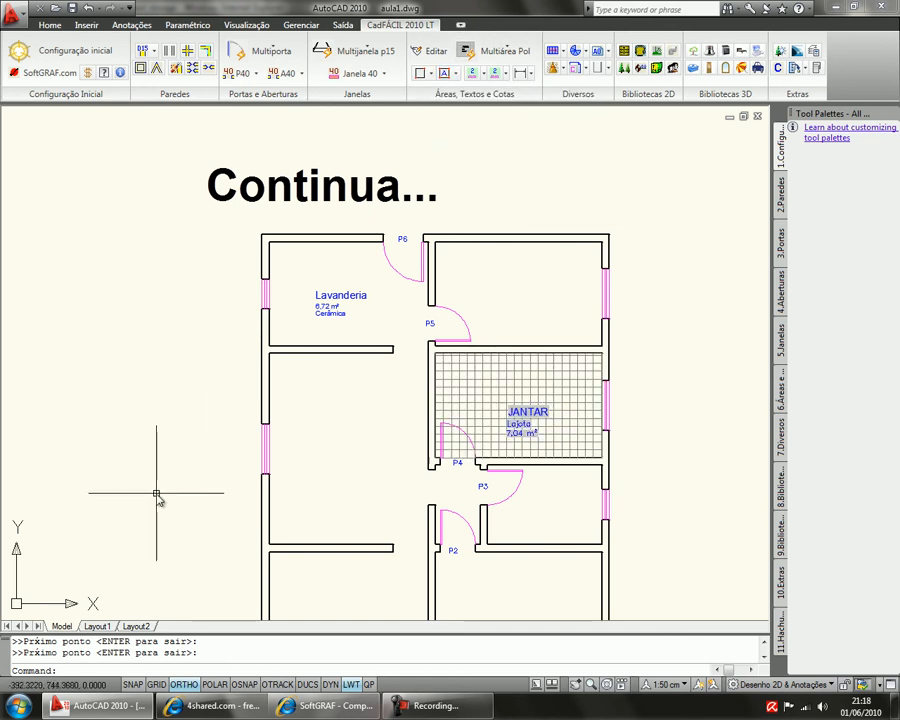